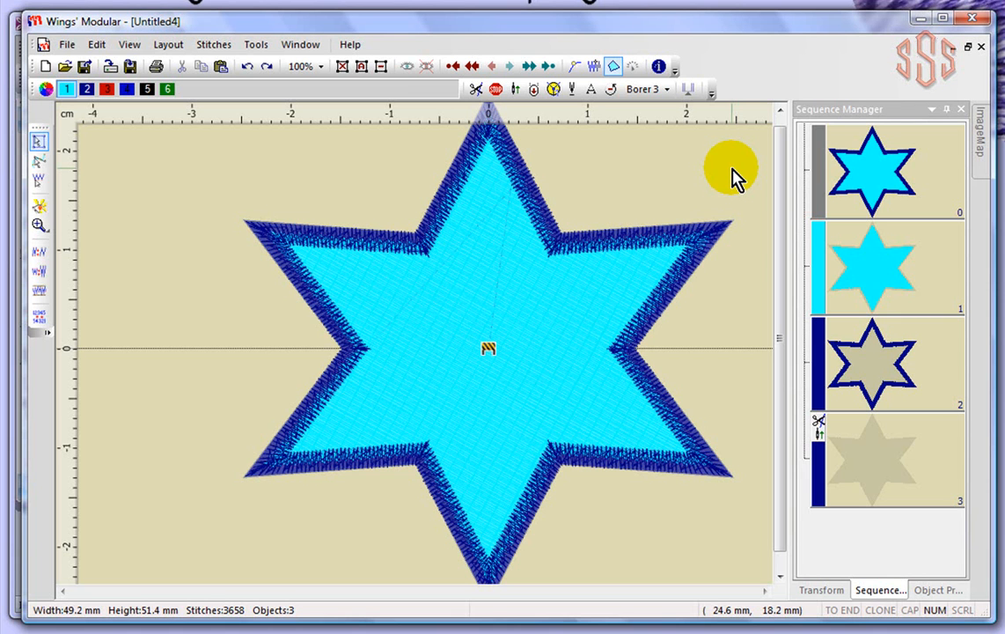
Select and examine the star's fill, satin outline and final trim object one by one in the stitch sequence
left_click(489, 213)
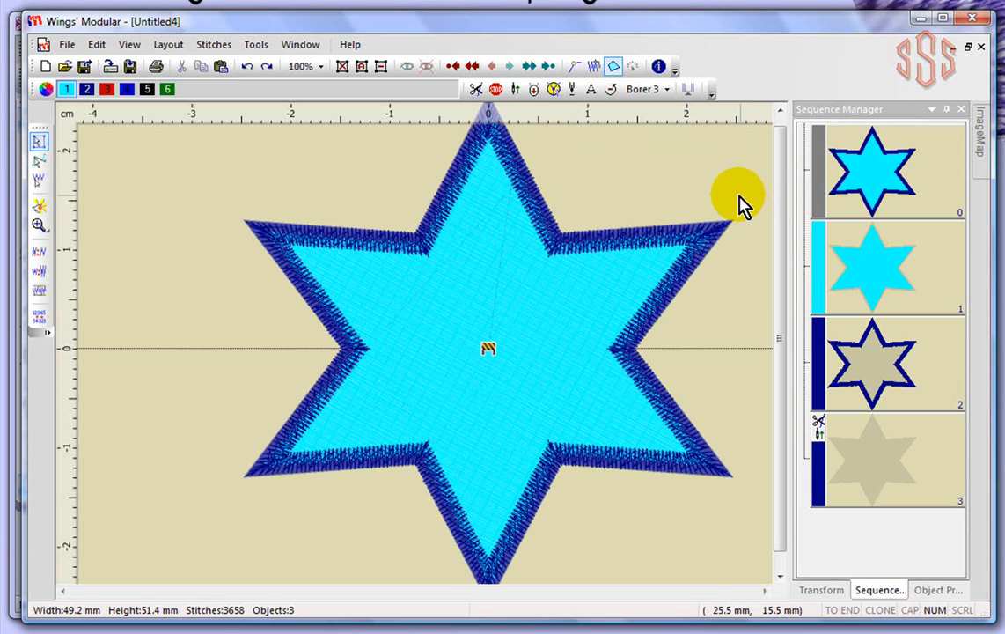
left_click(862, 181)
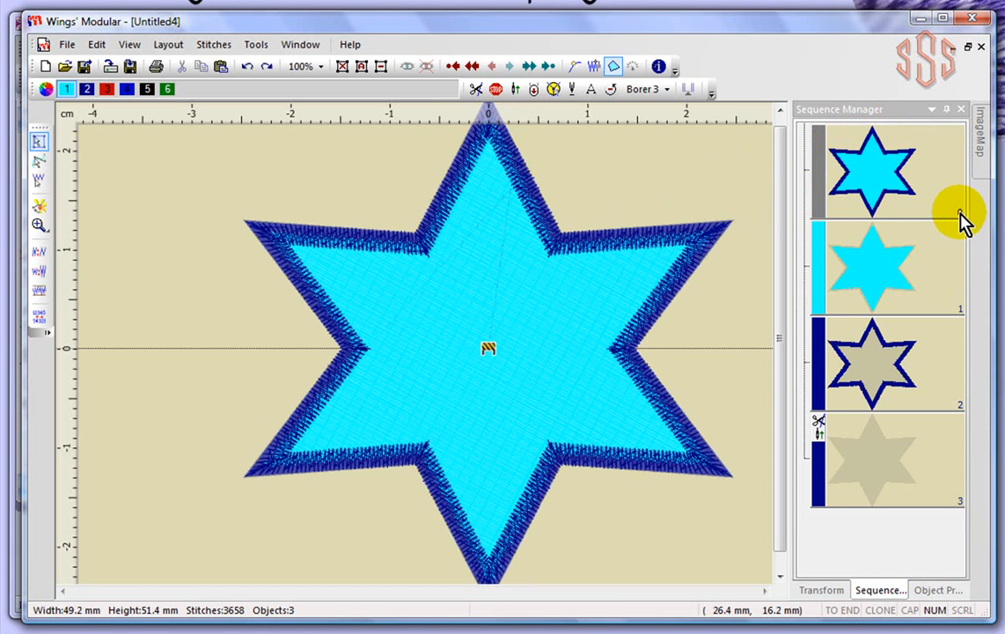
left_click(887, 160)
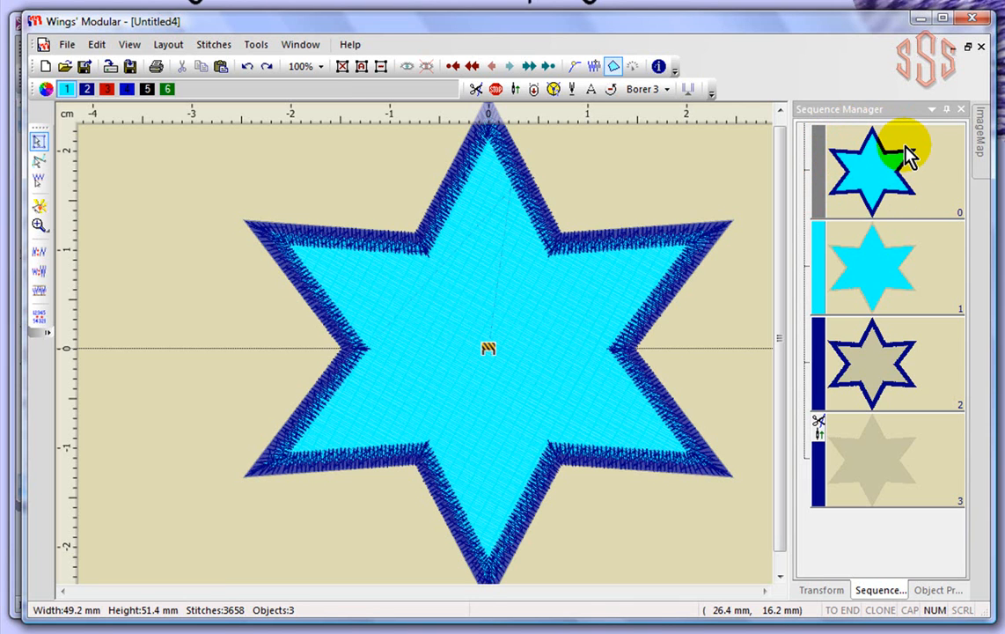
left_click(876, 252)
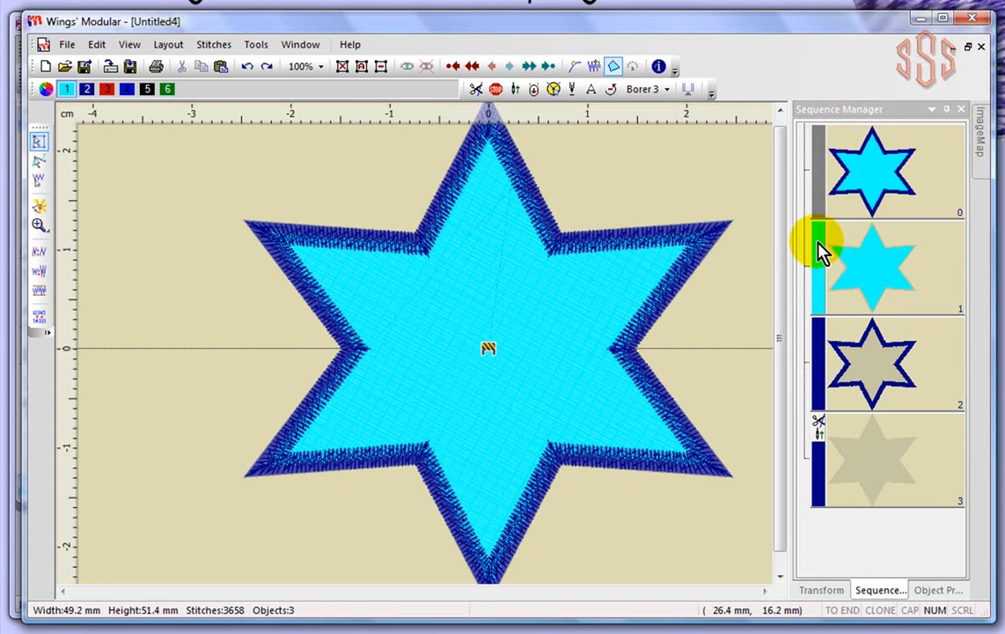
left_click(885, 274)
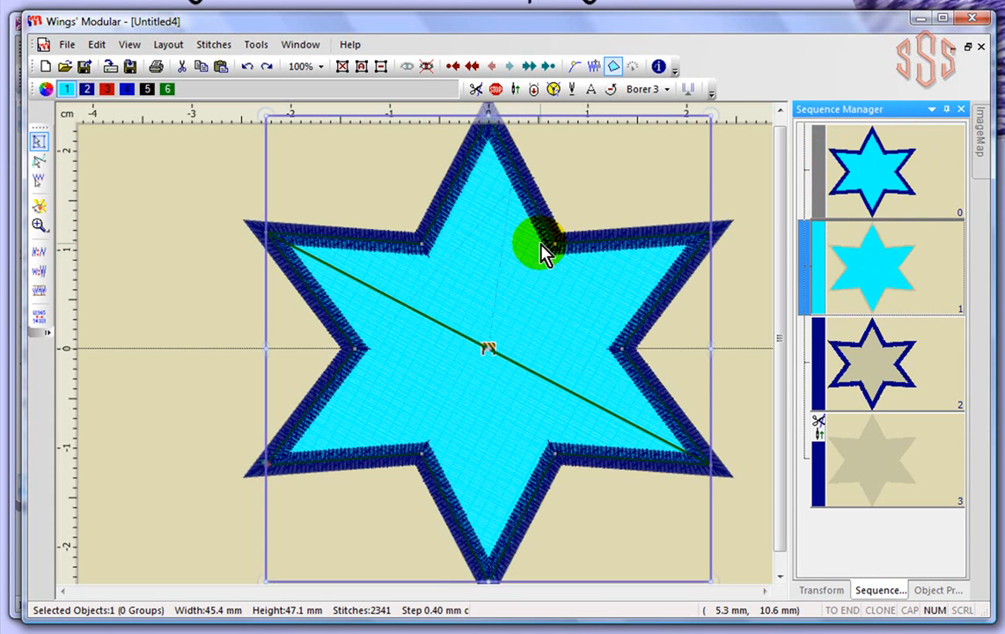
left_click(896, 354)
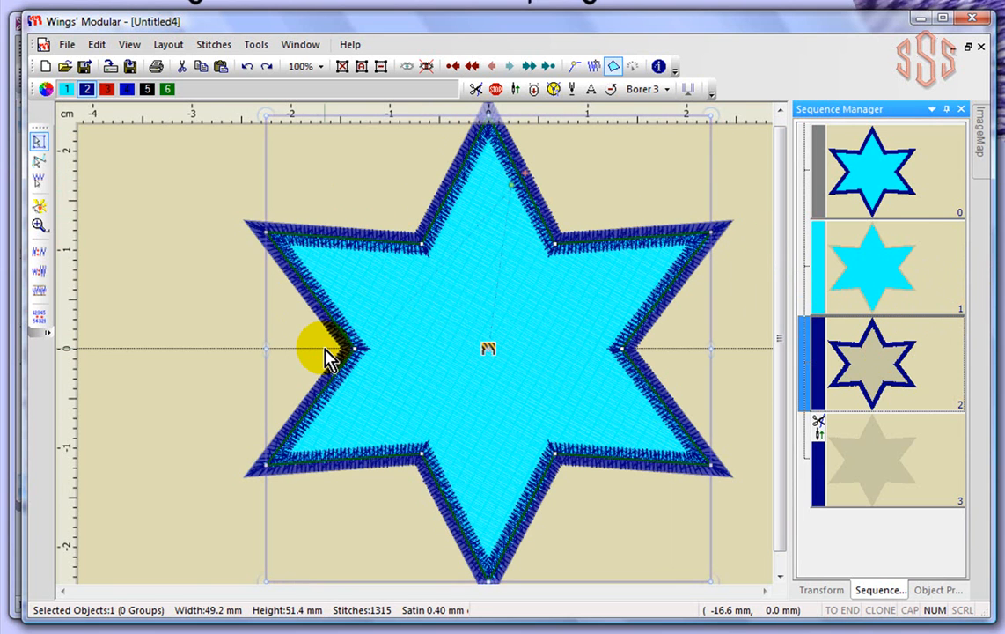
left_click(416, 375)
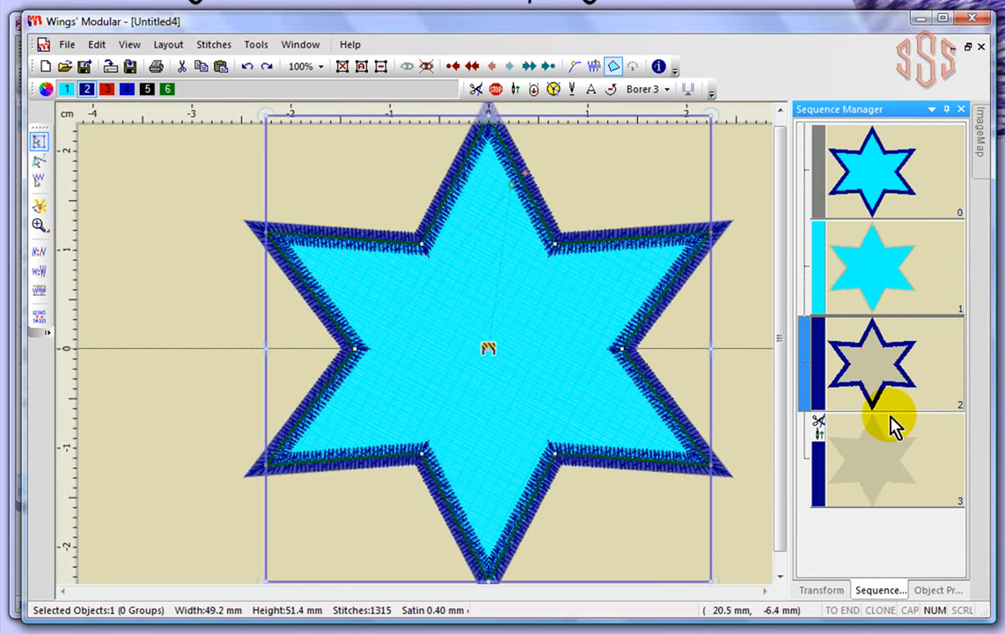
left_click(887, 464)
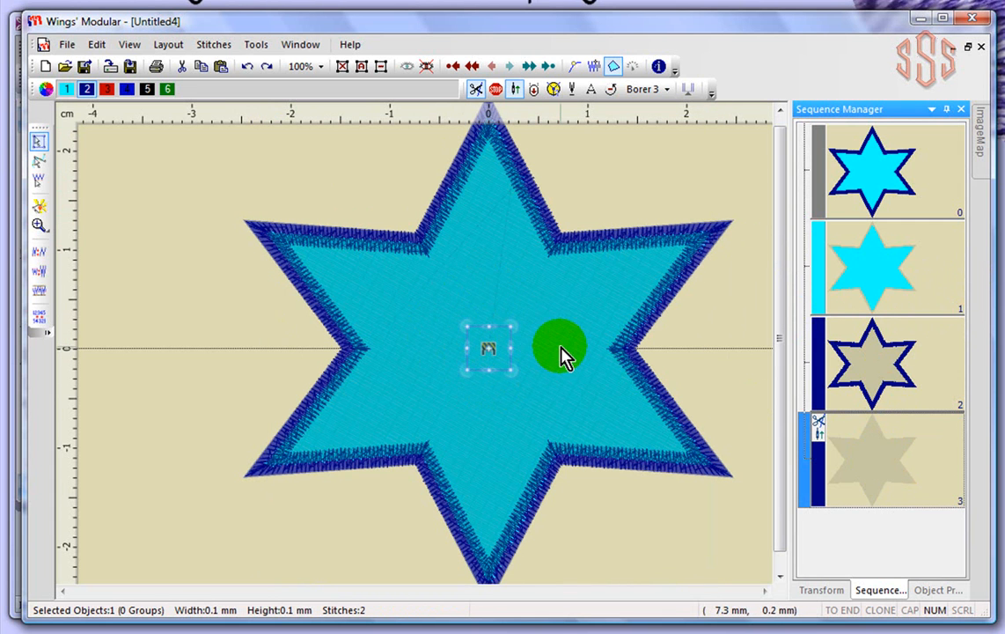
Inspect the stitches between the star's centre and its upper point at close range, and return to the whole design
scroll(561, 352, "up", 1)
scroll(561, 352, "up", 1)
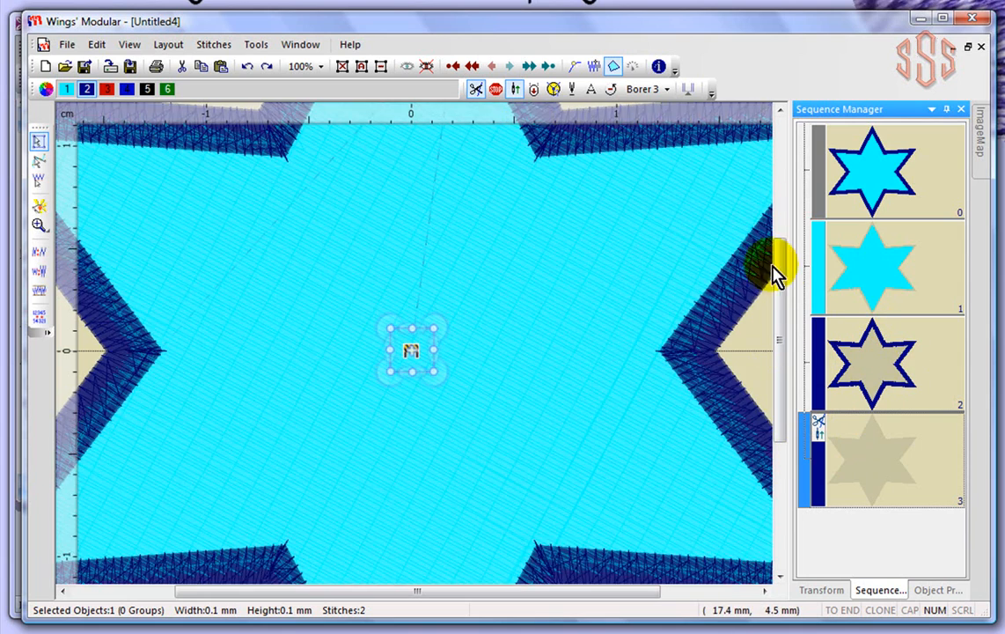
left_click_drag(772, 264, 788, 165)
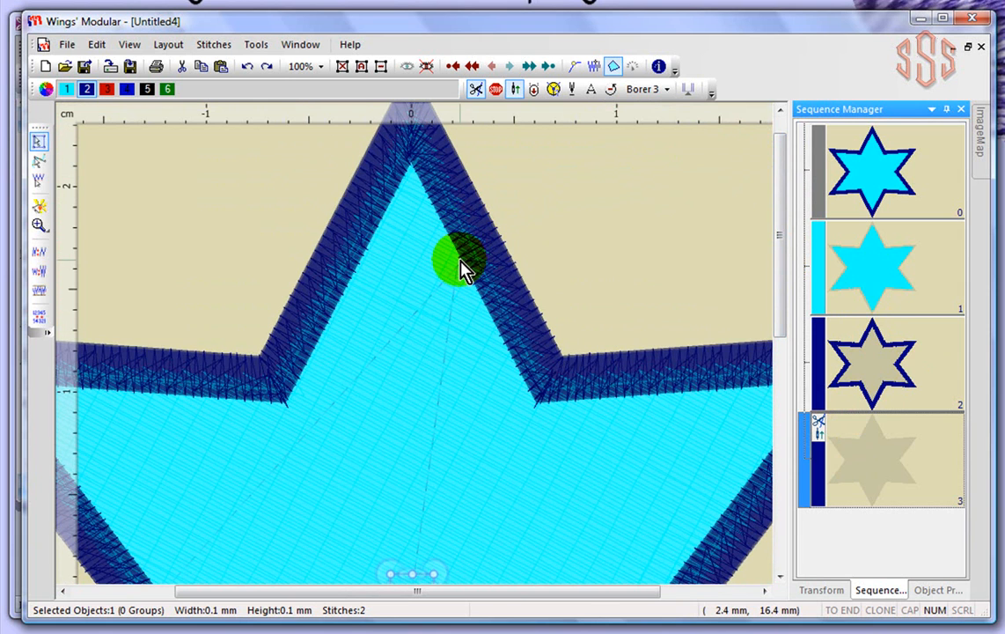
left_click_drag(779, 269, 785, 378)
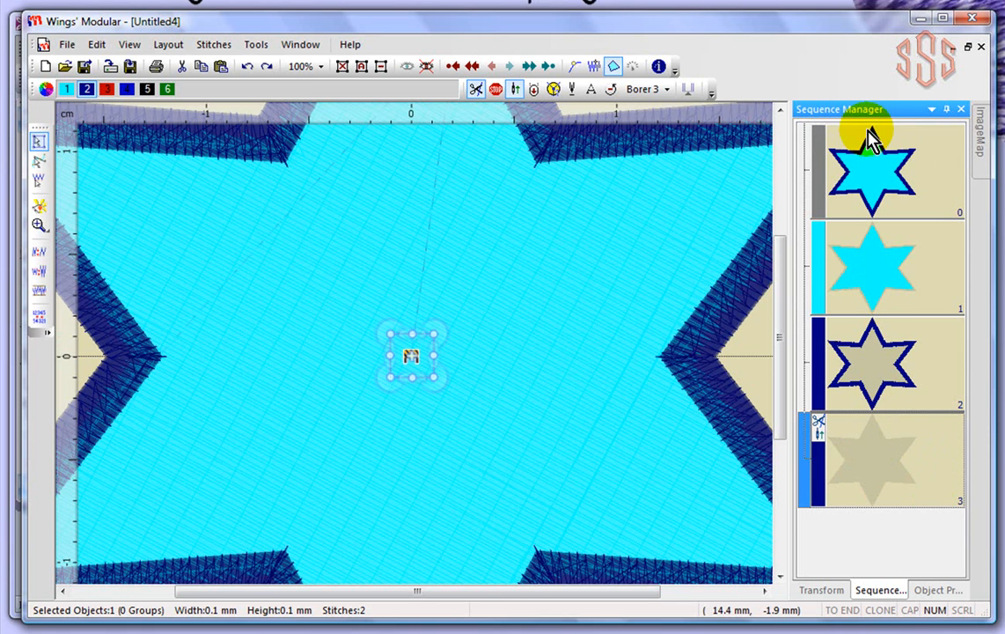
left_click_drag(883, 178, 568, 261)
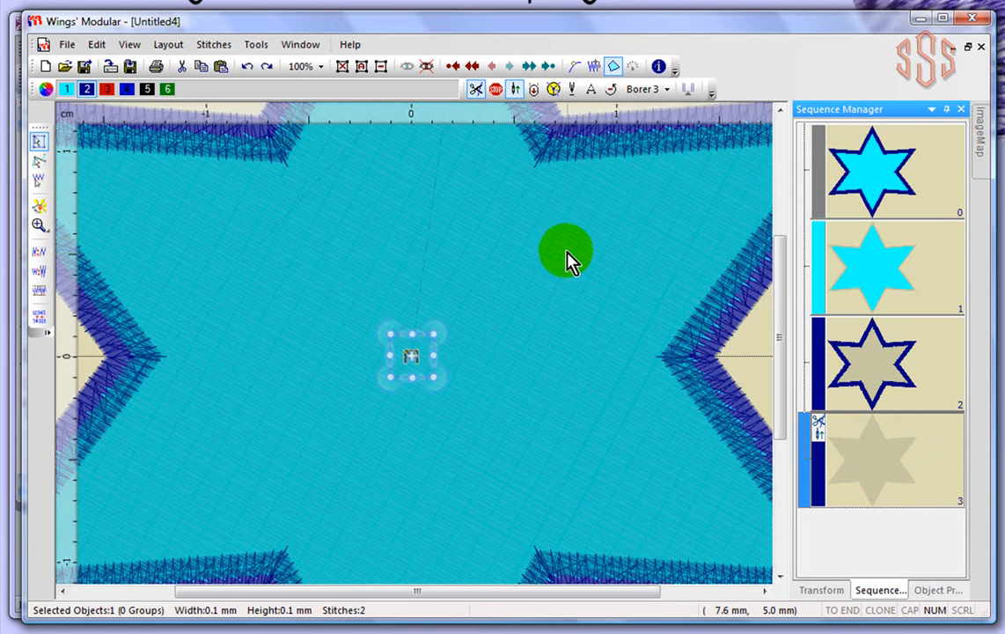
scroll(547, 262, "down", 6)
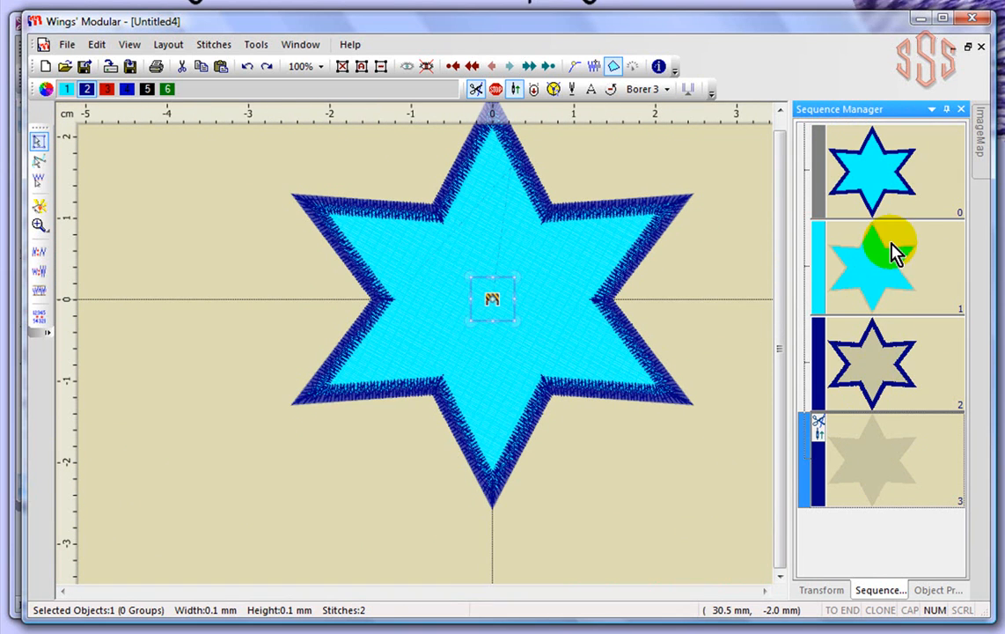
scroll(687, 239, "down", 2)
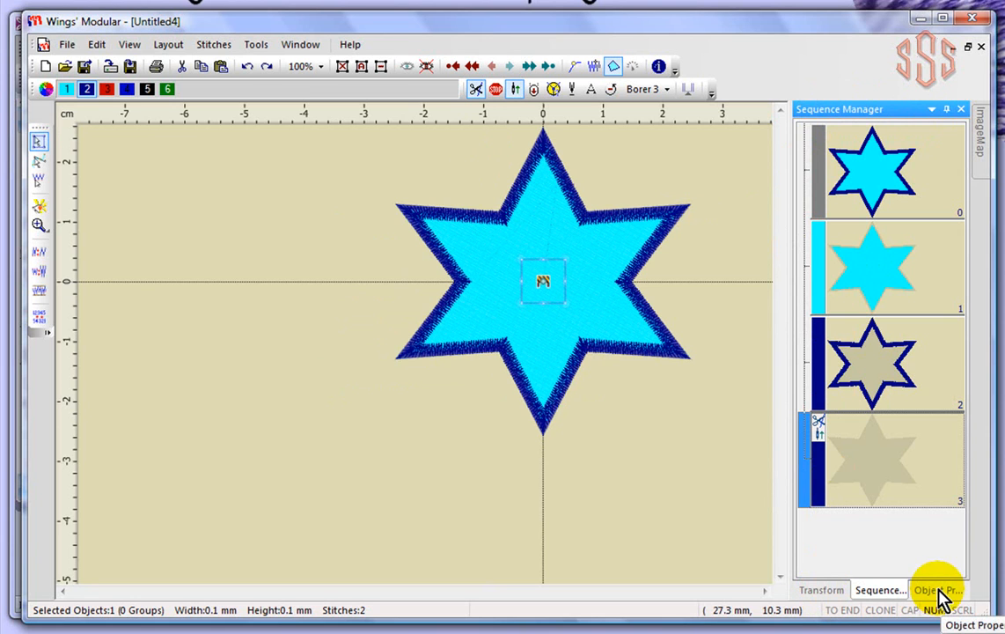
With nothing selected, review the transform options for alignment, scaling, rotation and moving
left_click(822, 591)
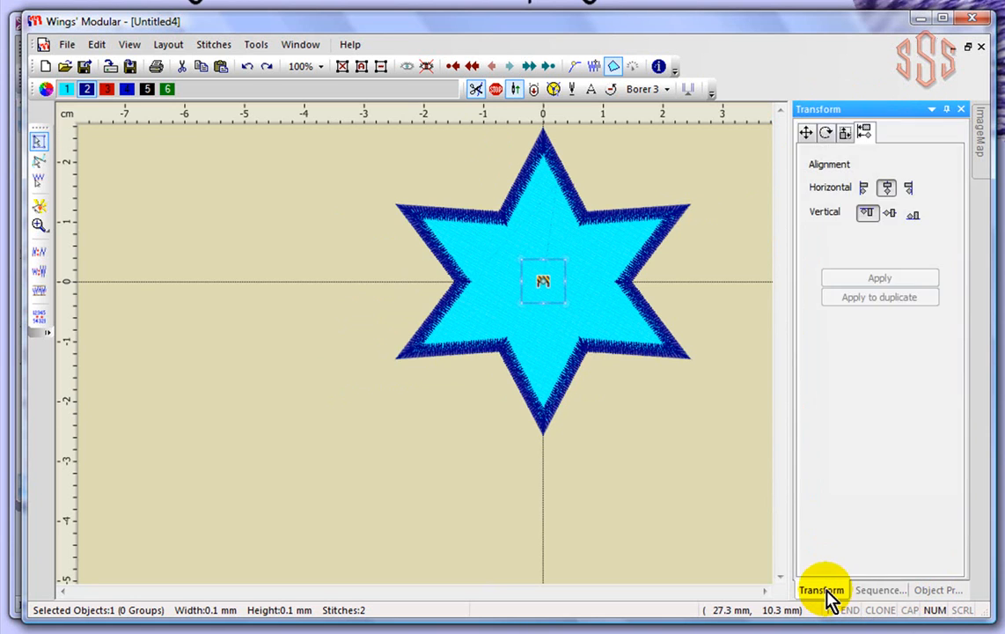
left_click(730, 223)
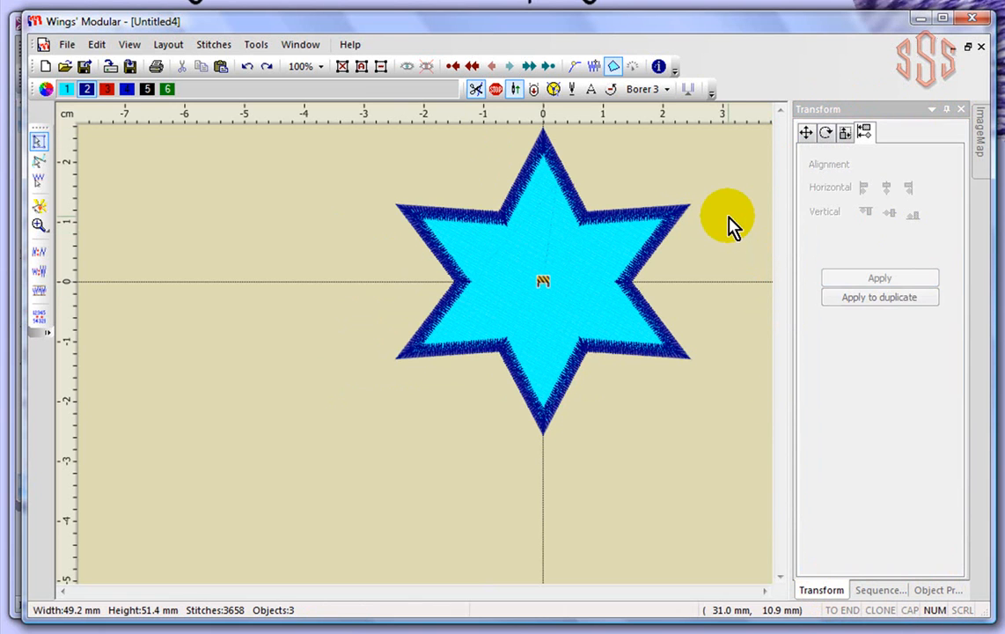
left_click(845, 136)
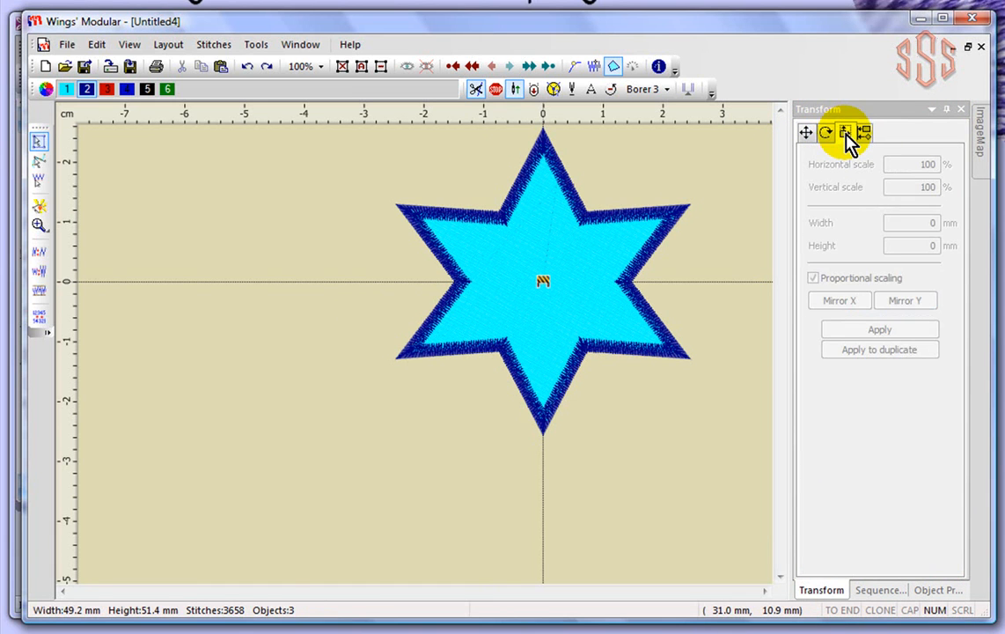
left_click(828, 137)
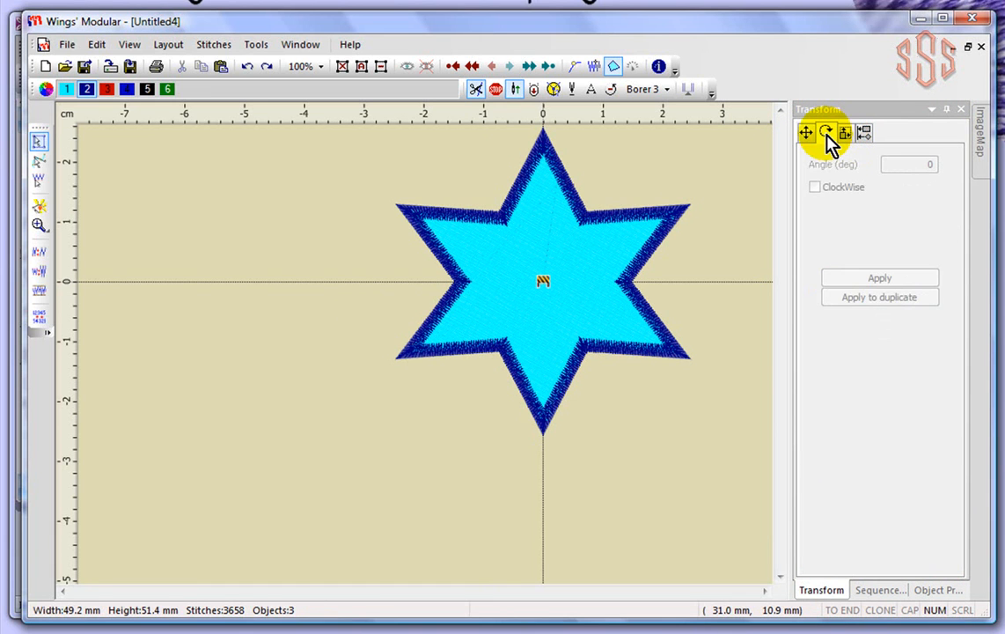
left_click(807, 133)
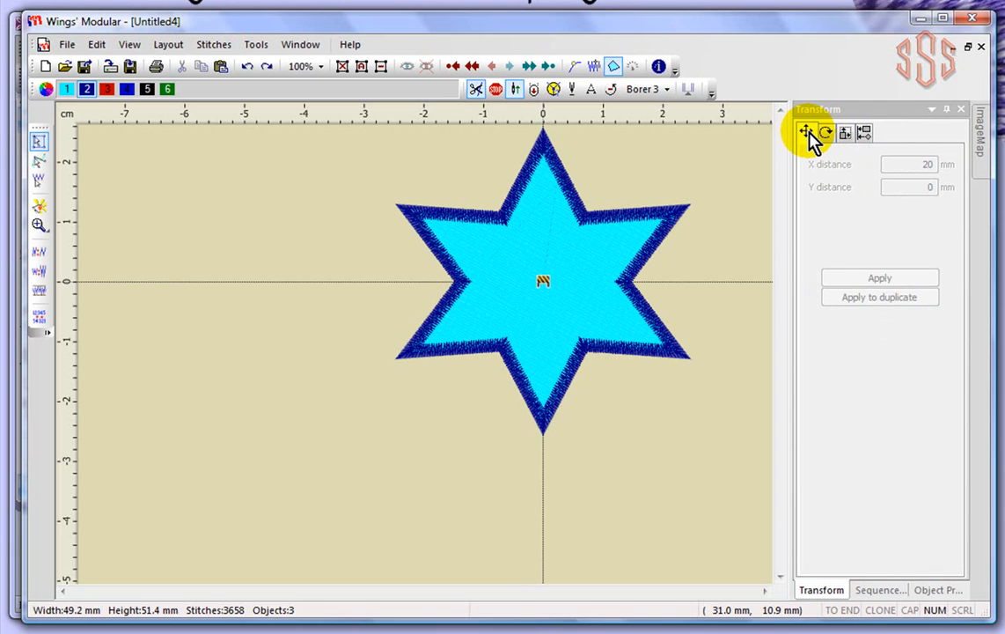
Move the star's cyan fill object by an X distance of 30 mm and deselect it
left_click(885, 593)
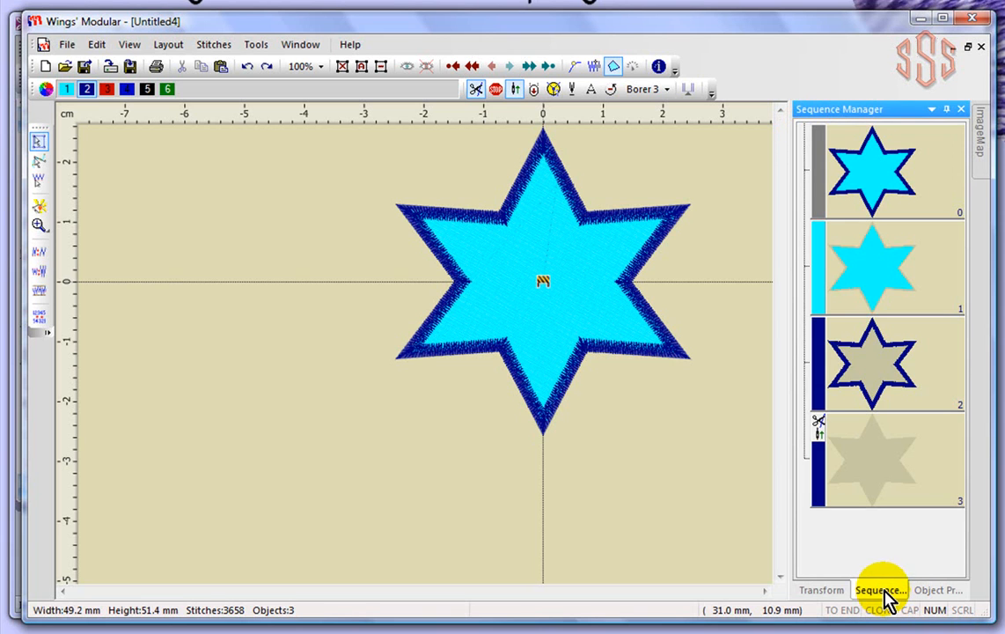
left_click(877, 256)
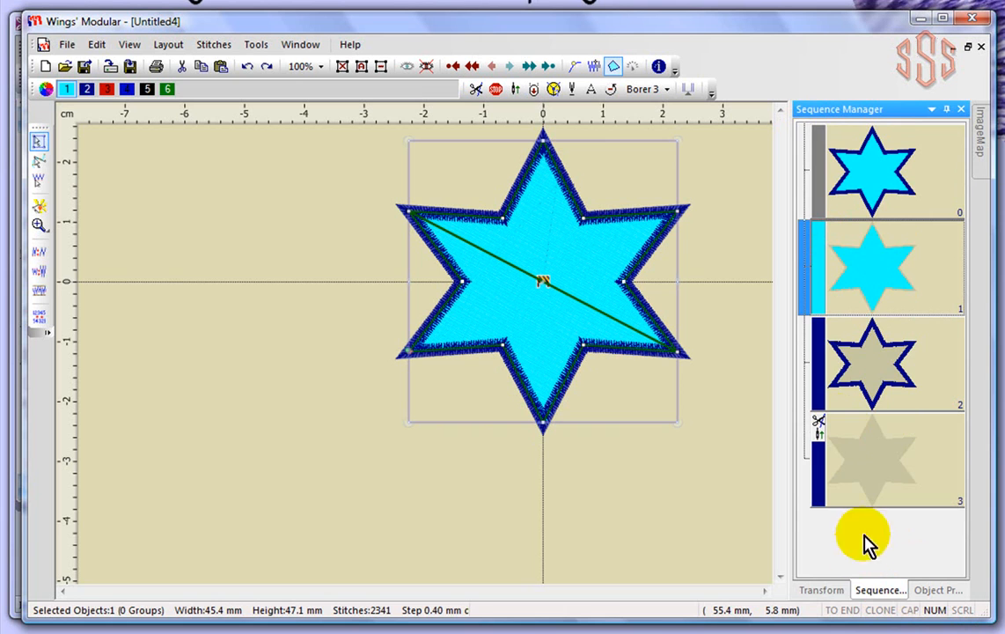
left_click(837, 590)
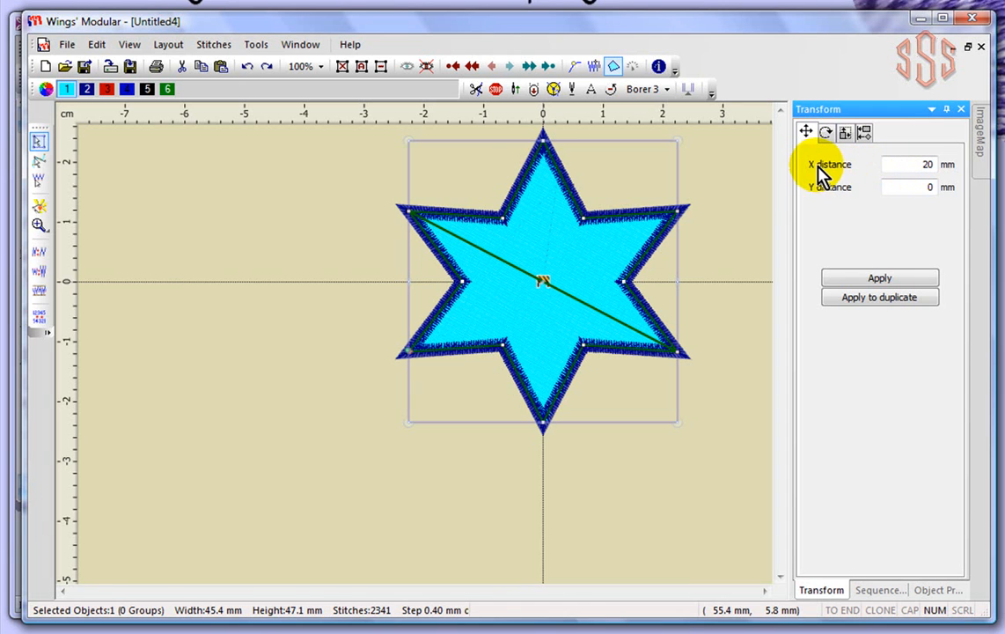
double_click(924, 163)
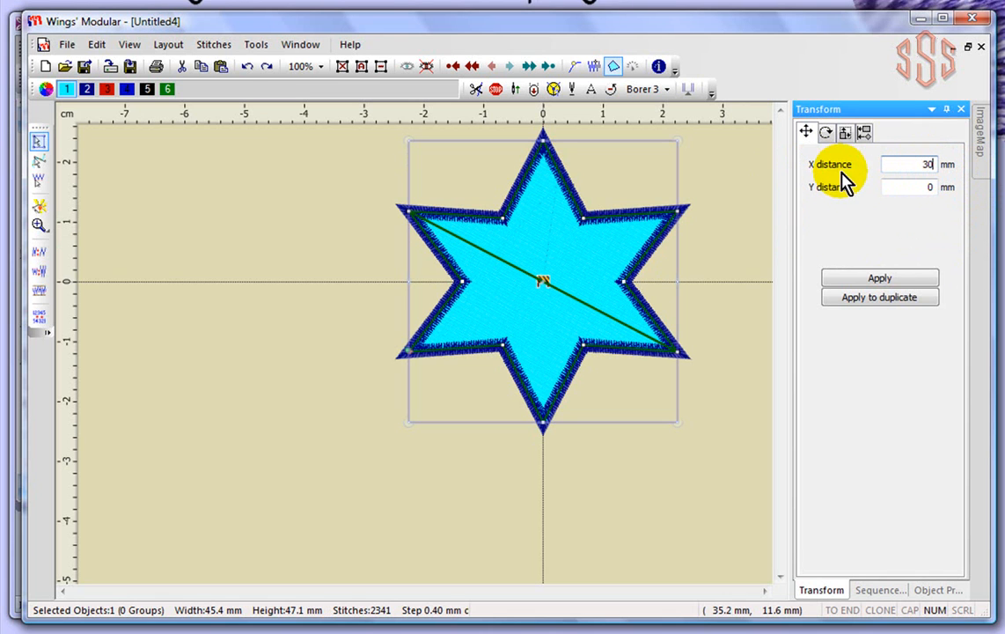
left_click(879, 283)
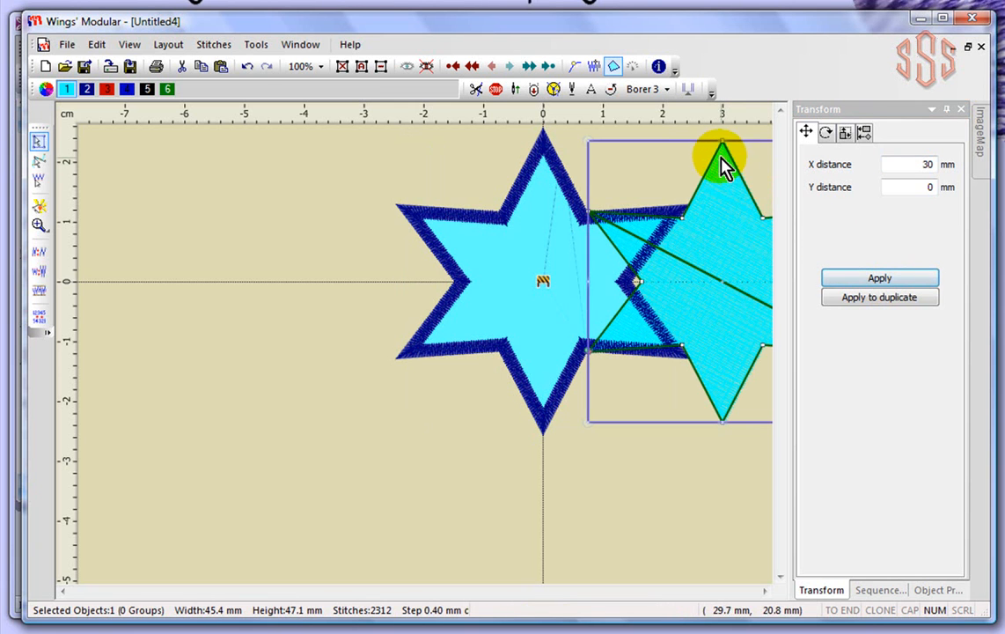
left_click(674, 519)
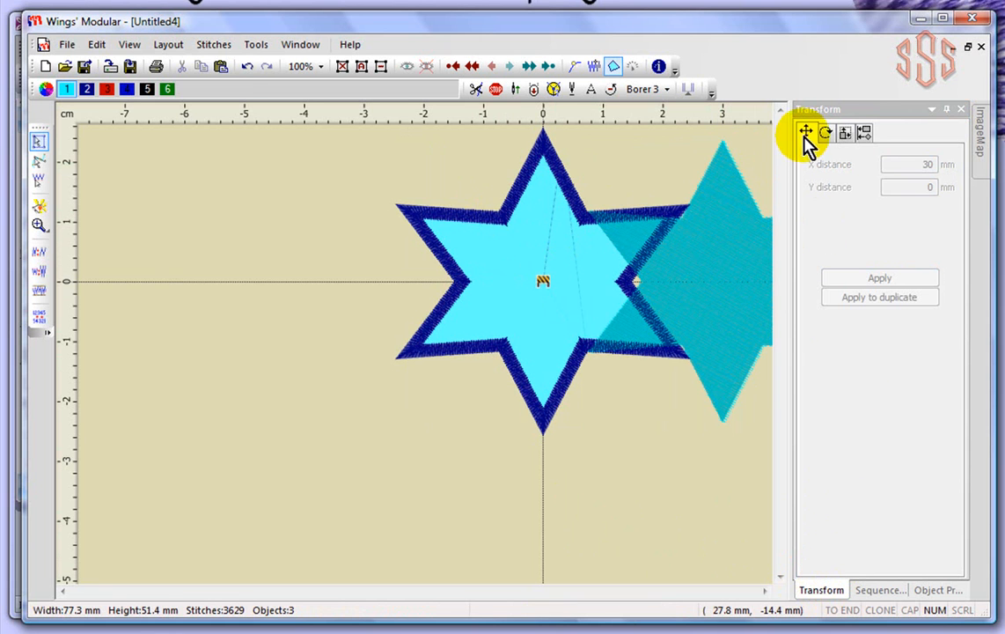
Select the displaced cyan fill, clear its X distance and move it by a Y distance of 20 mm
left_click(880, 591)
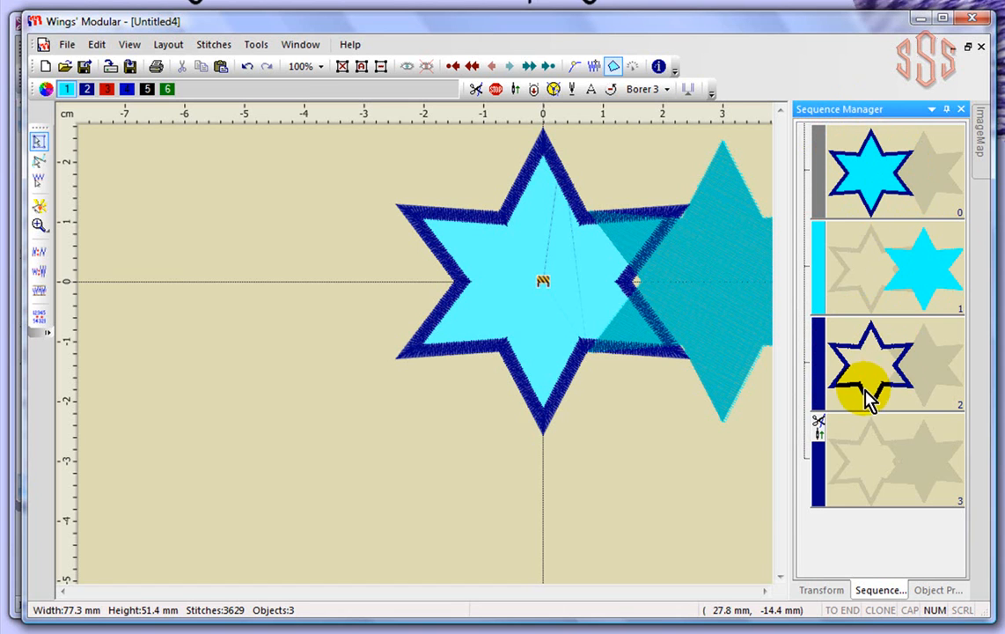
left_click(917, 261)
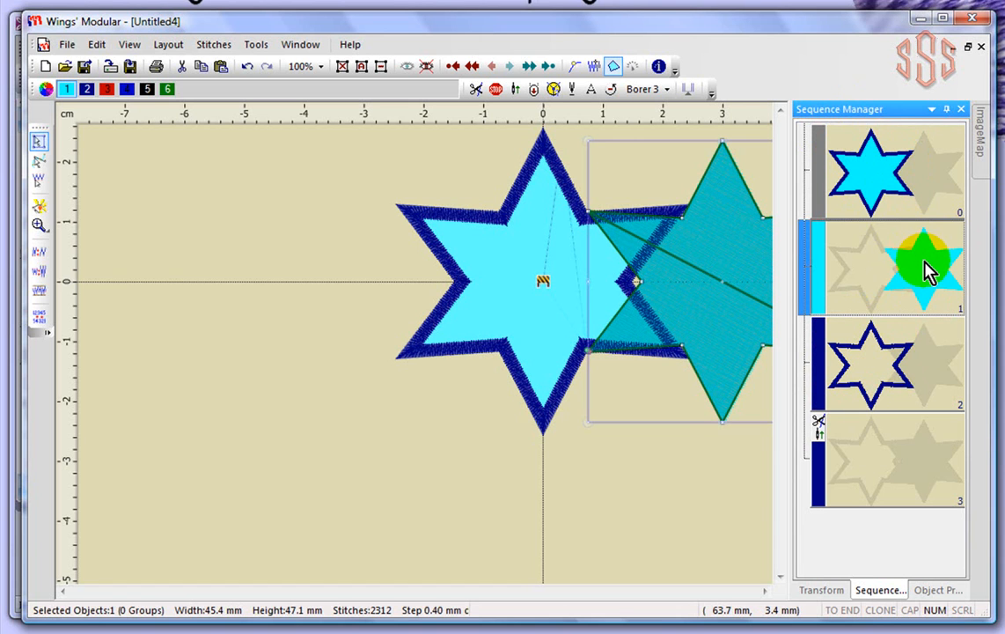
left_click(823, 591)
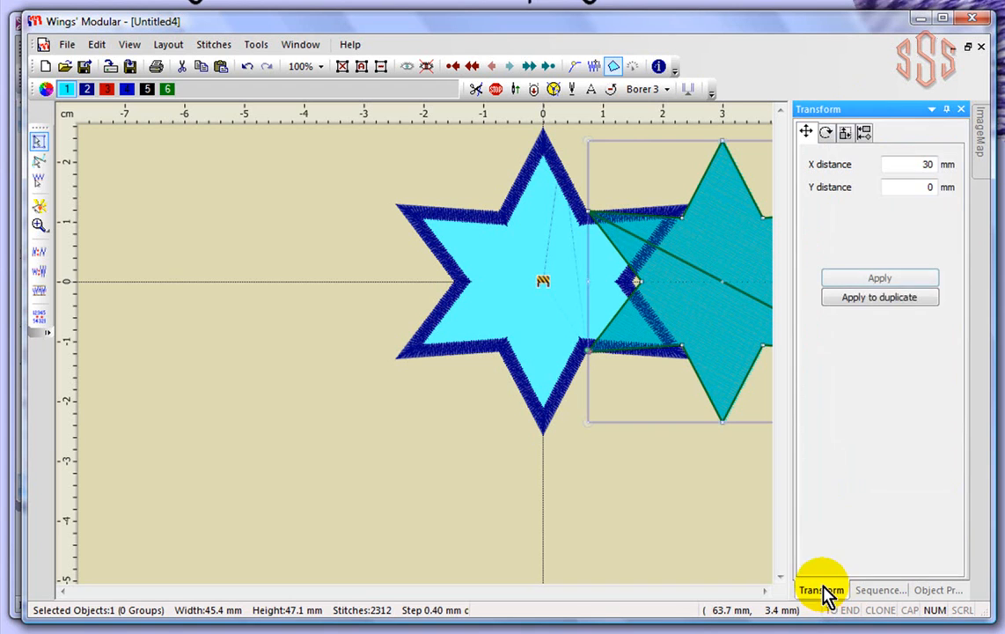
double_click(934, 166)
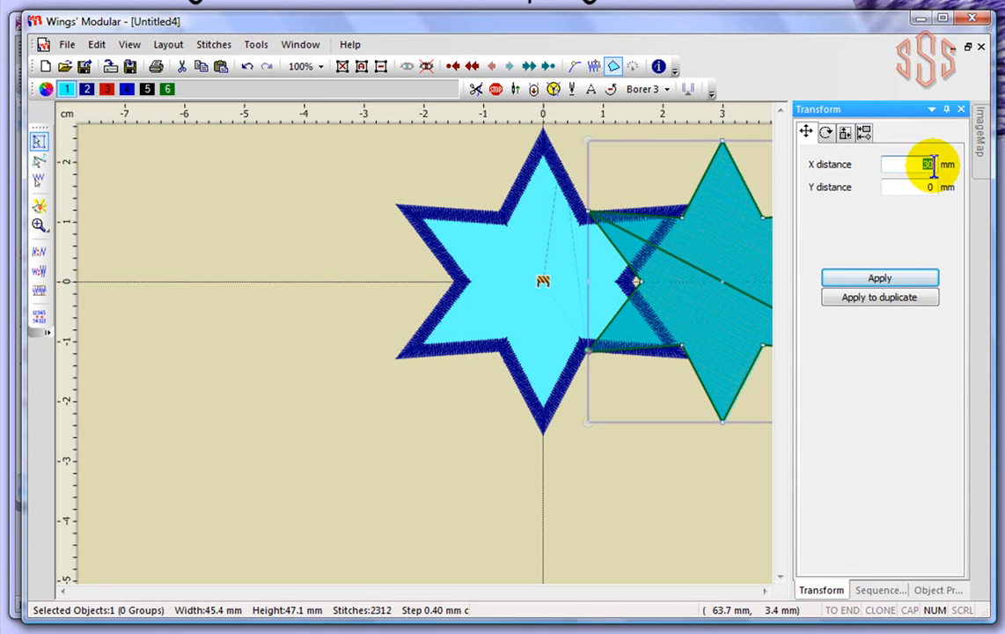
key("BackSpace")
double_click(932, 187)
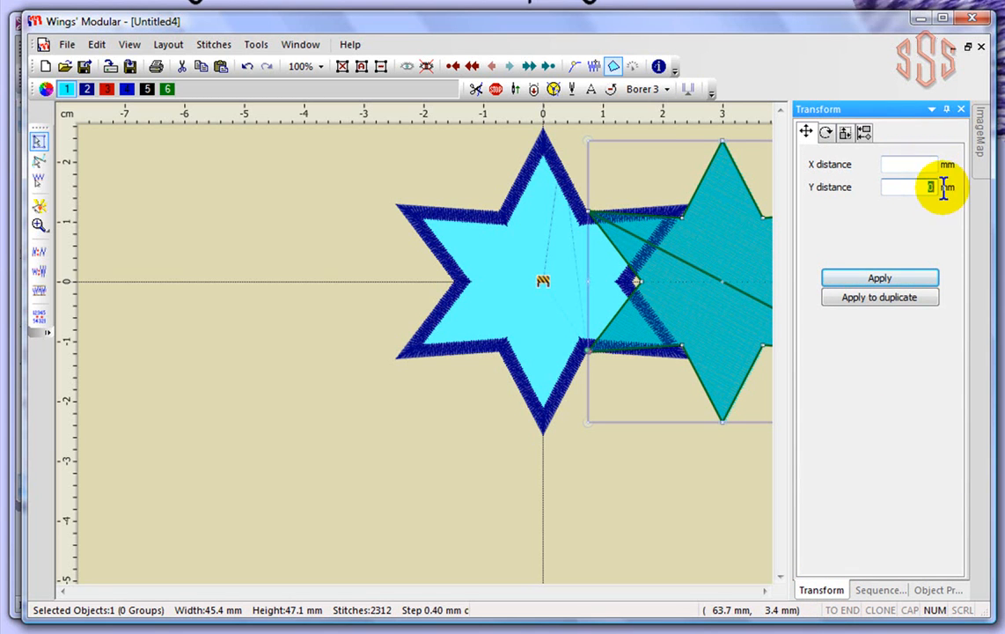
type("20")
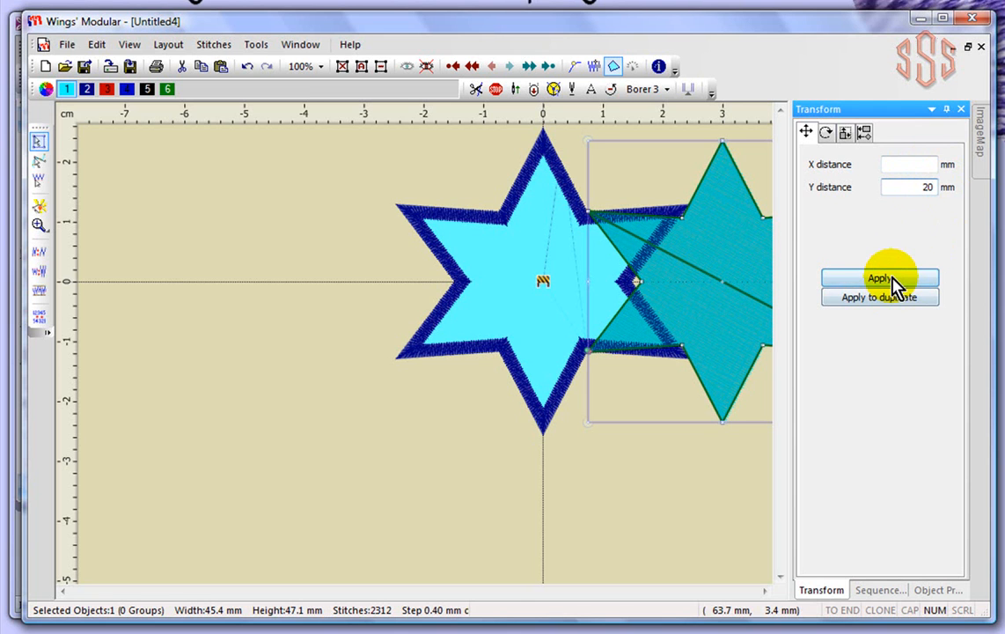
left_click(892, 280)
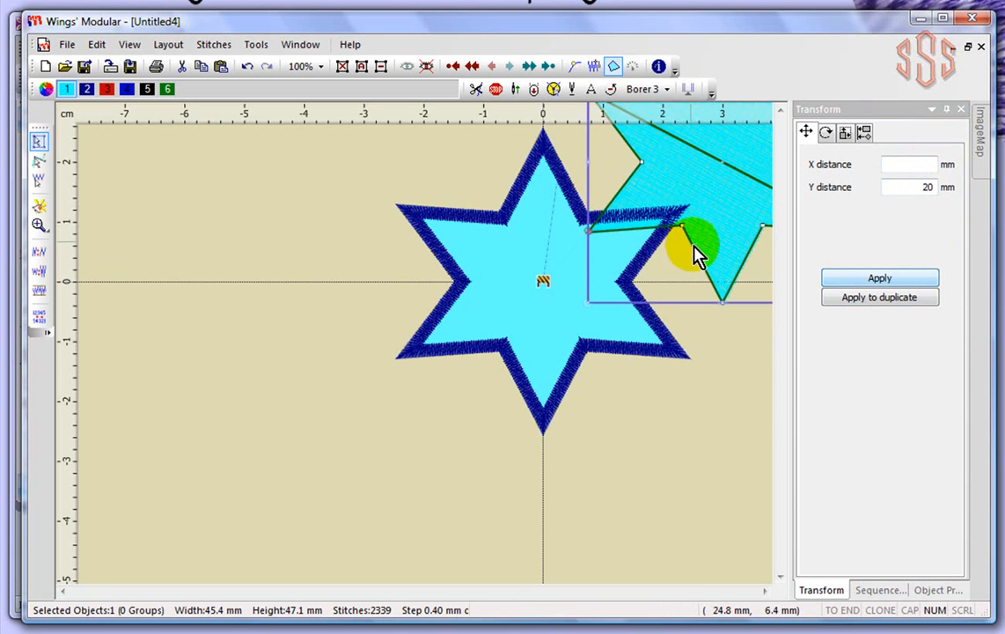
Move the cyan fill back down by applying a Y distance of -20 mm
left_click(921, 188)
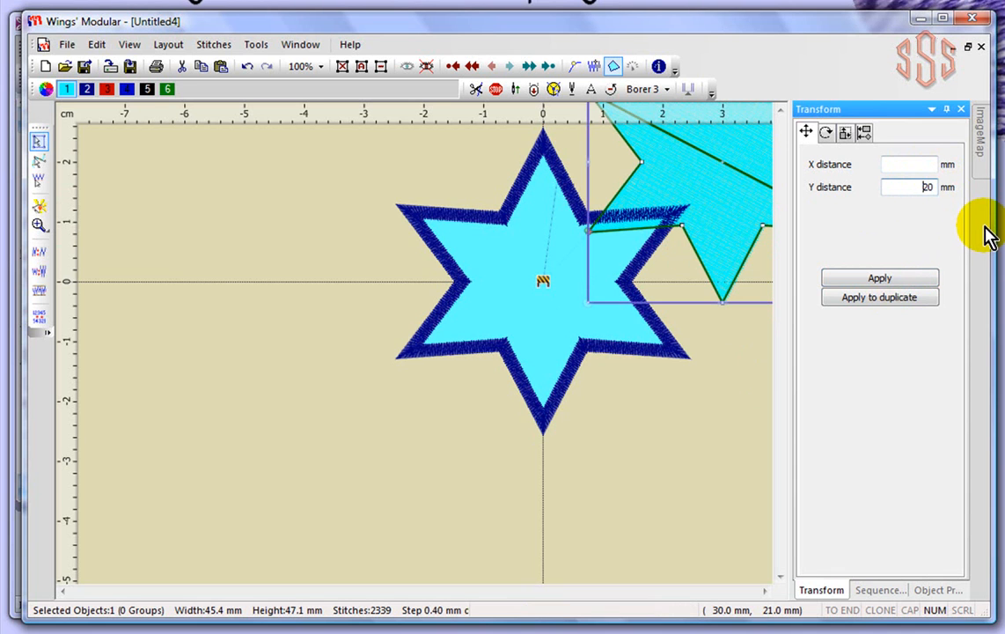
type("-")
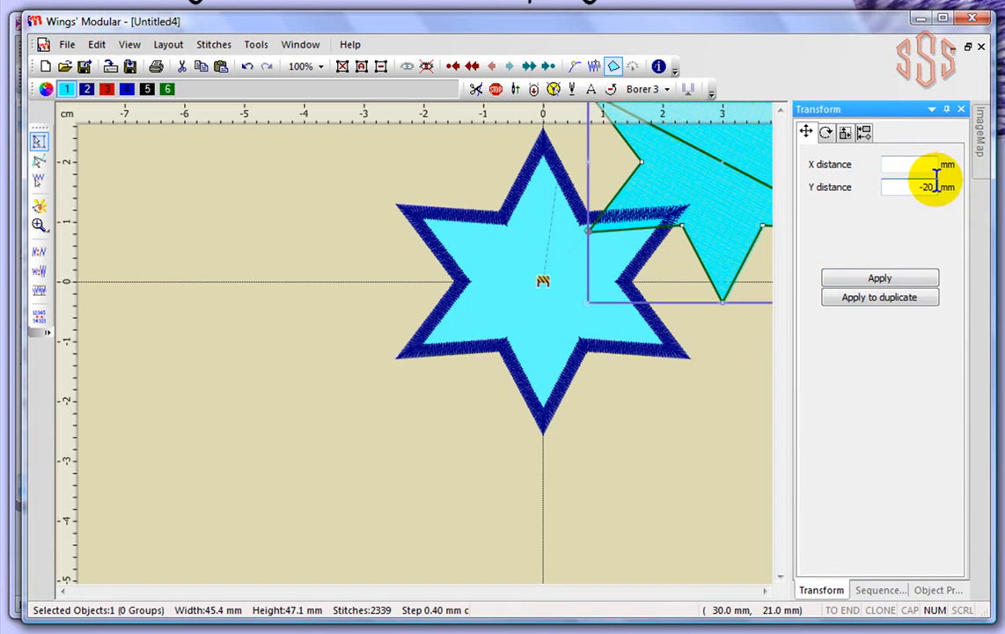
left_click(896, 280)
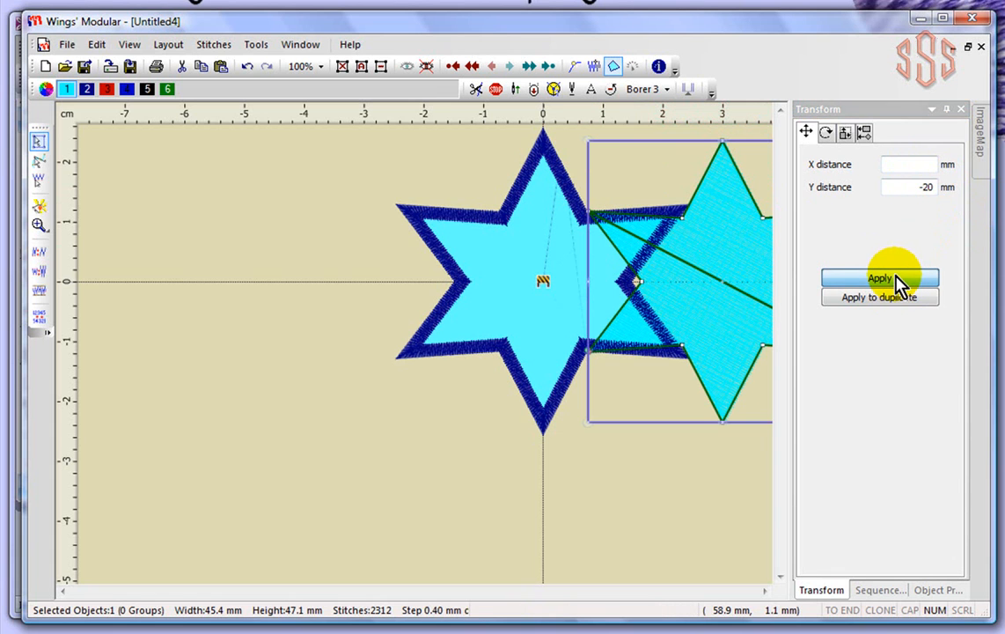
Move the selected cyan fill back onto the star by applying an X distance of -30 mm and a Y distance of 0
double_click(949, 187)
type("0")
left_click(936, 163)
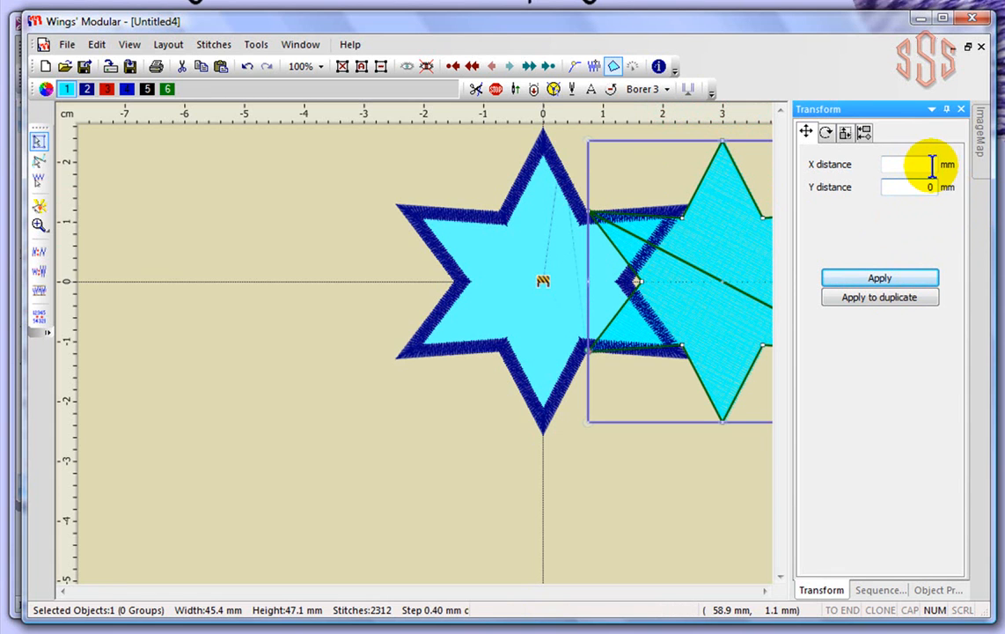
type("-30")
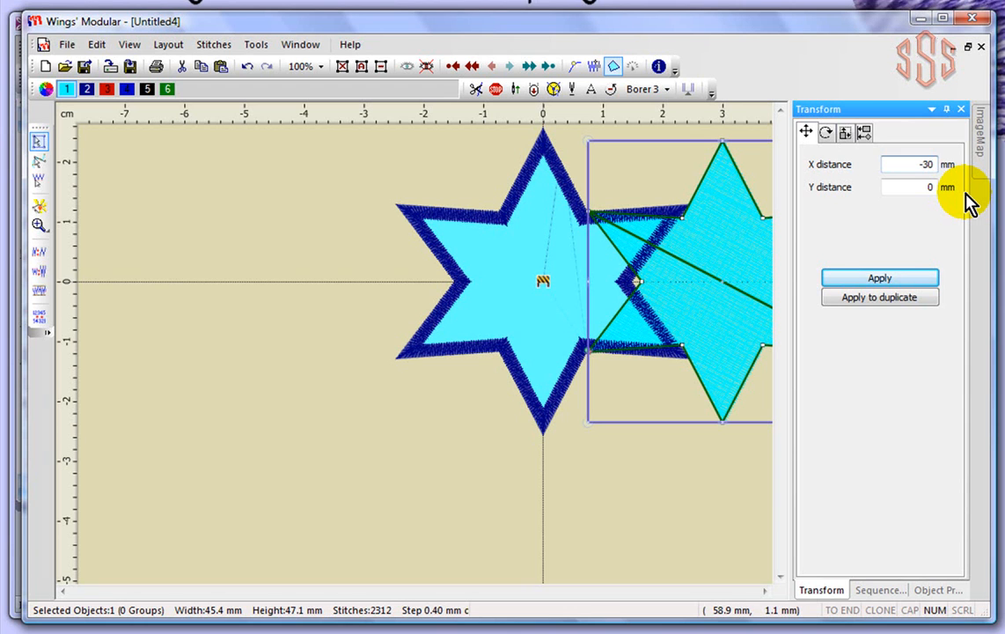
left_click(880, 277)
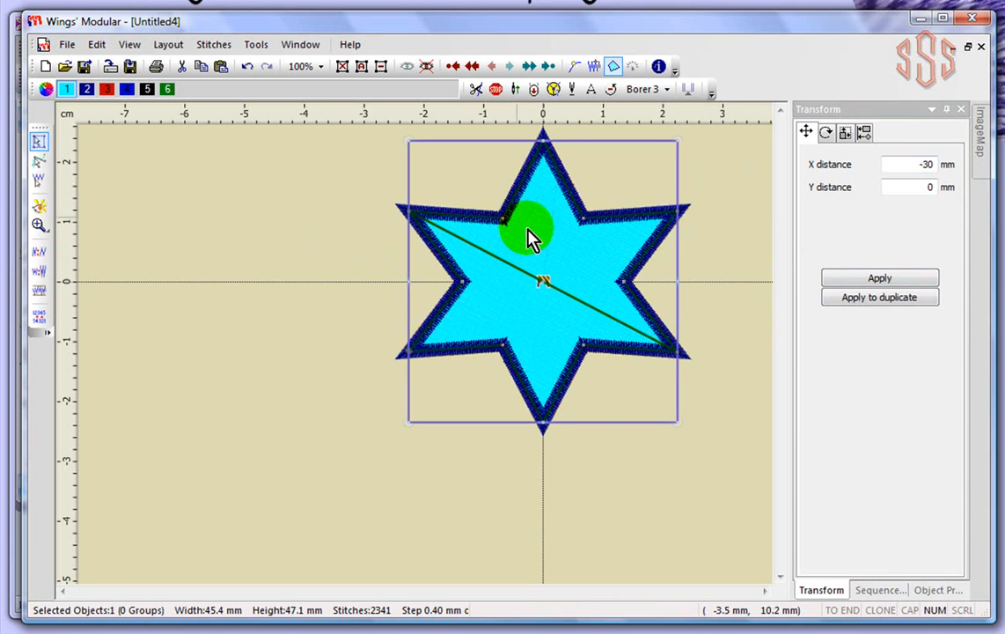
Move the cyan fill freehand about 35 mm left and 7 mm down, undo that move and deselect the fill
left_click_drag(526, 228, 321, 269)
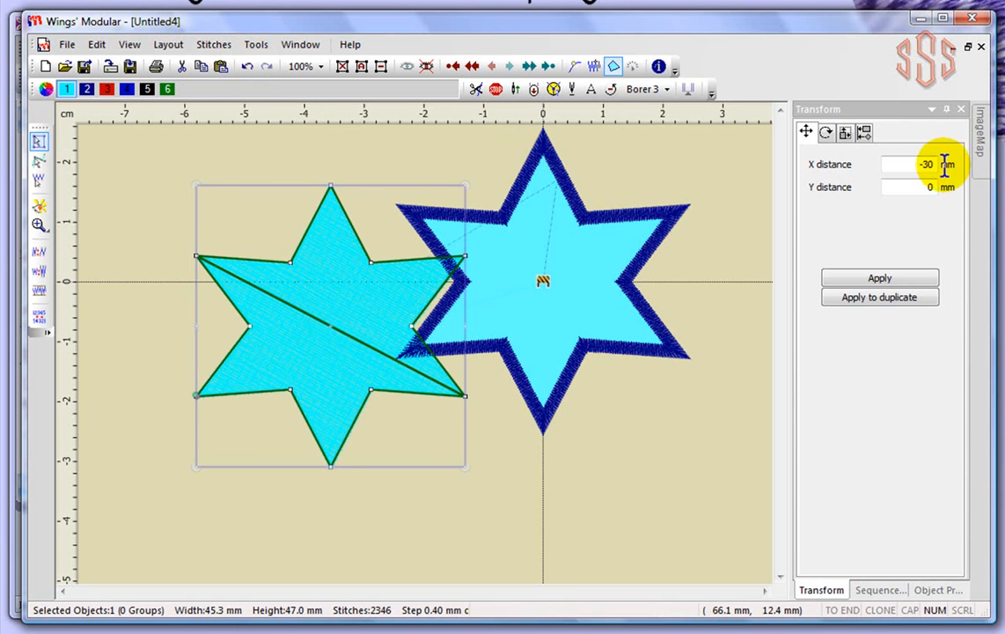
left_click(248, 69)
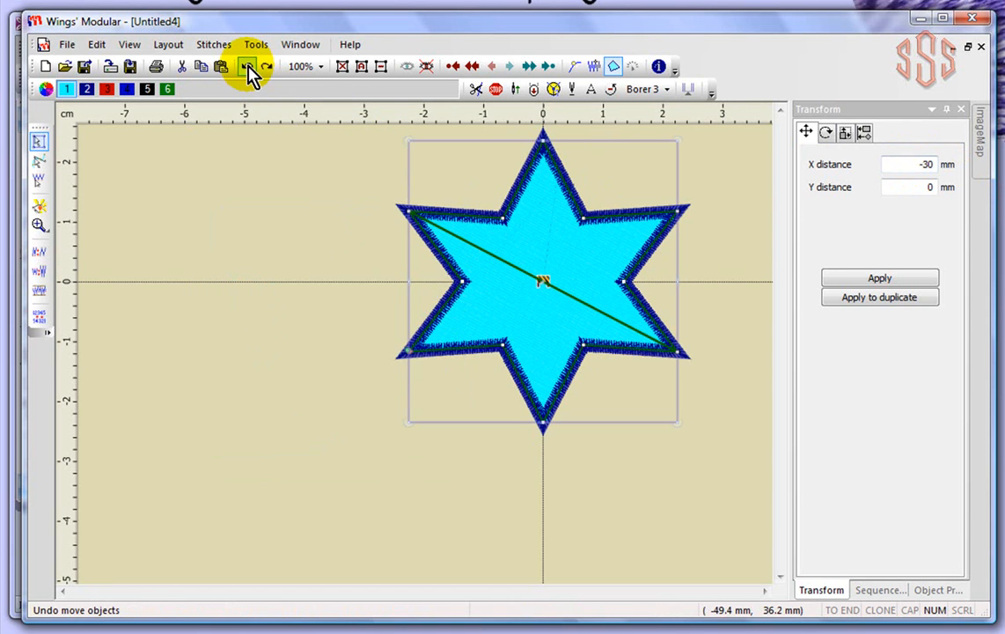
left_click(318, 231)
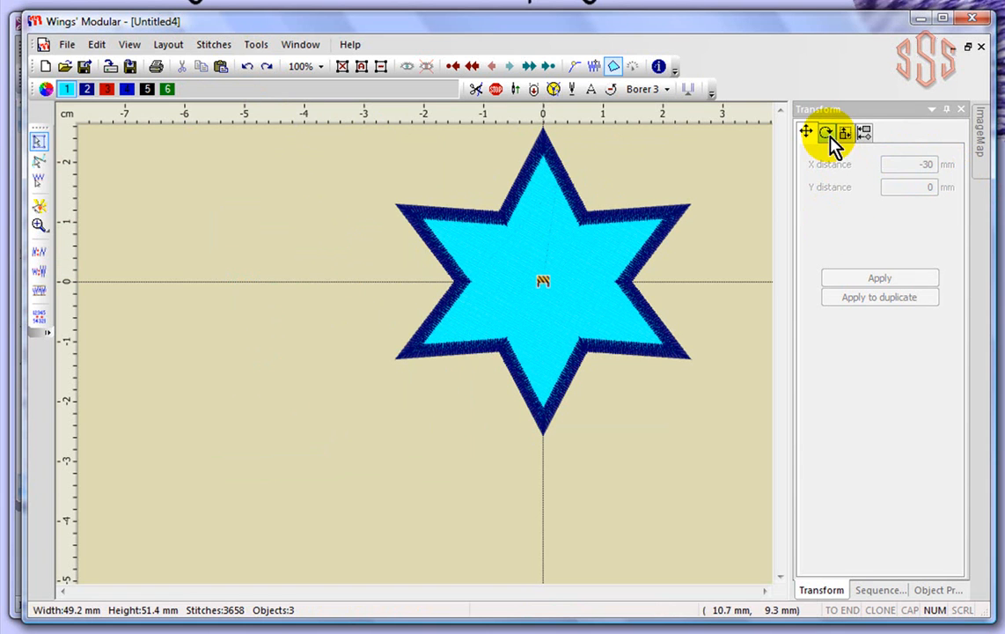
Select the star's cyan fill and rotate it 45 degrees counterclockwise
left_click(541, 227)
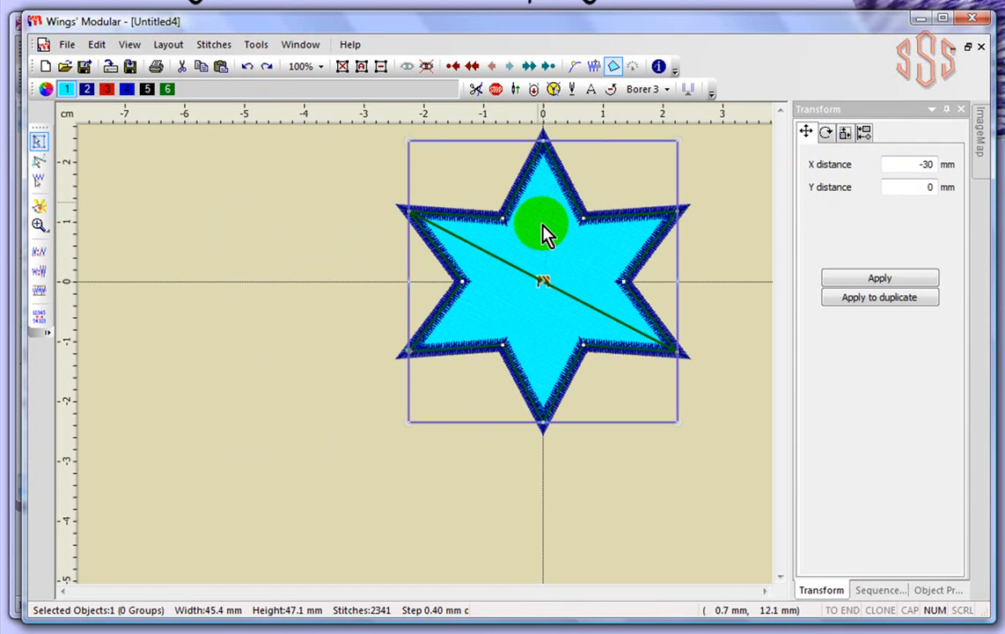
left_click(827, 135)
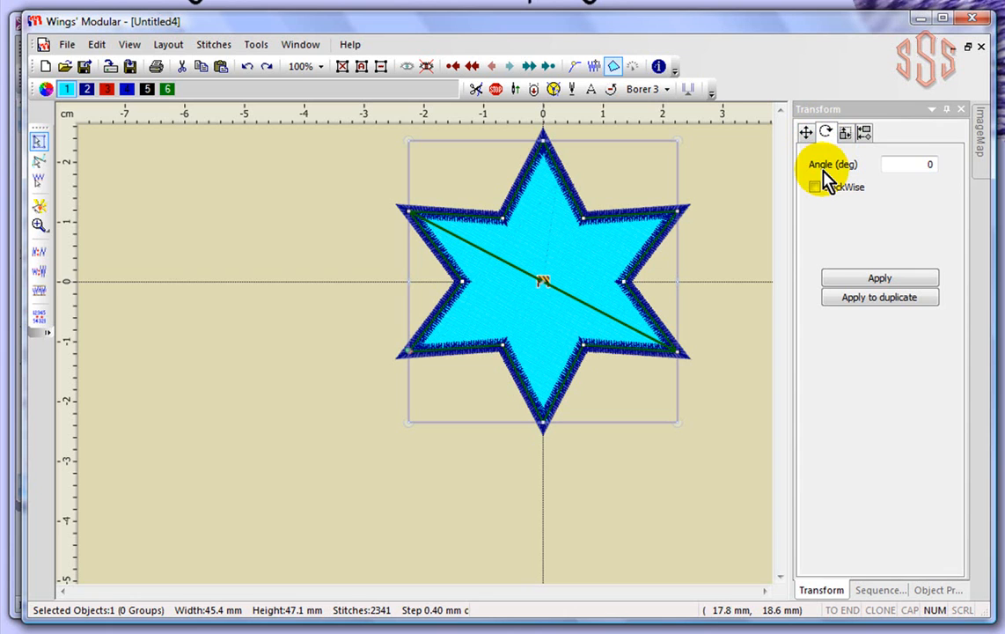
left_click_drag(916, 162, 942, 171)
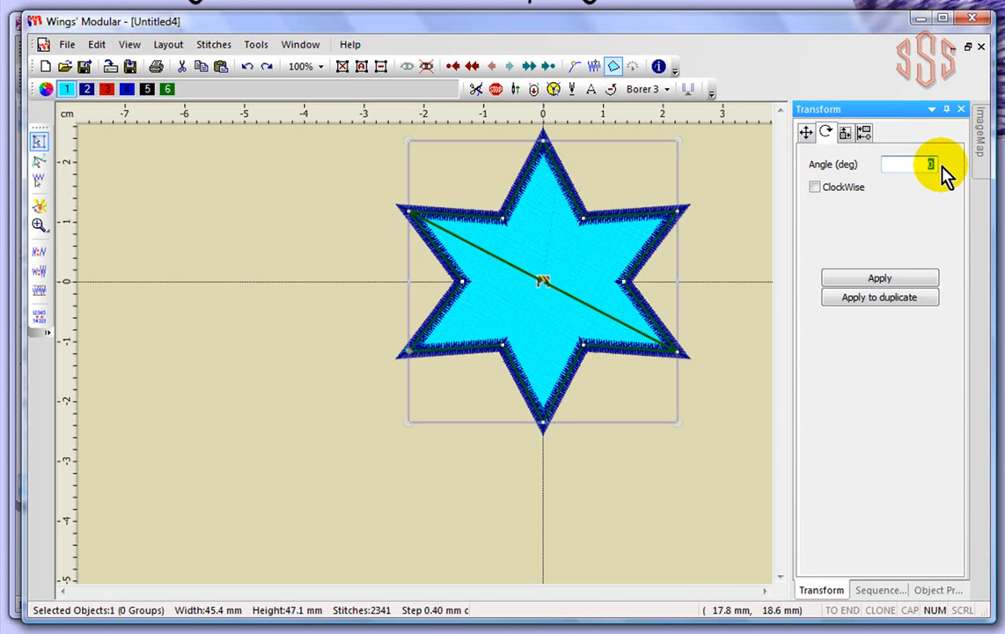
type("45")
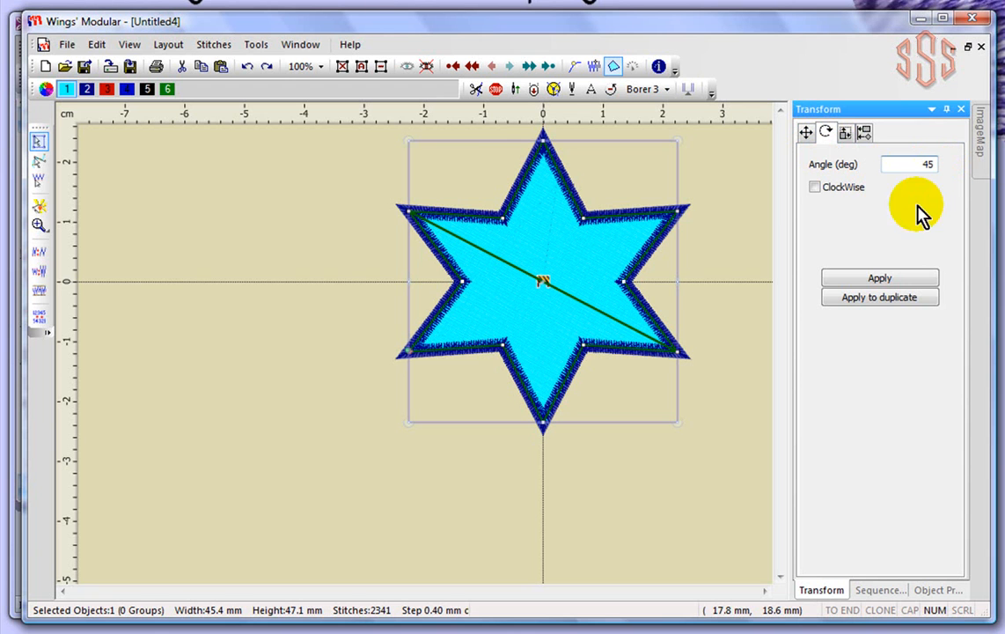
left_click(882, 280)
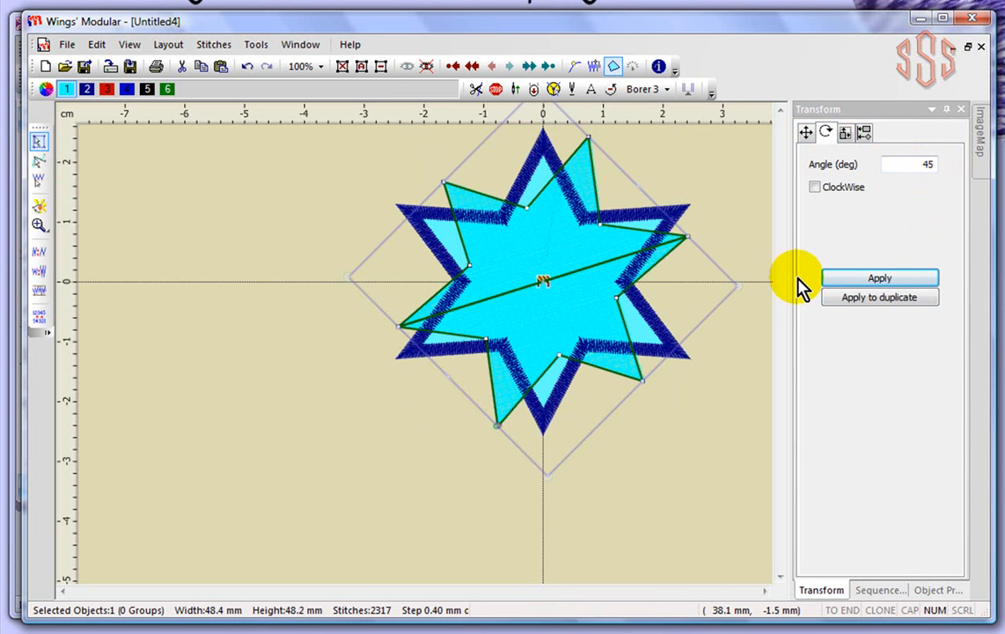
Rotate the cyan fill 45 degrees clockwise twice, and 45 degrees counterclockwise once to realign it with the star outline
left_click(817, 189)
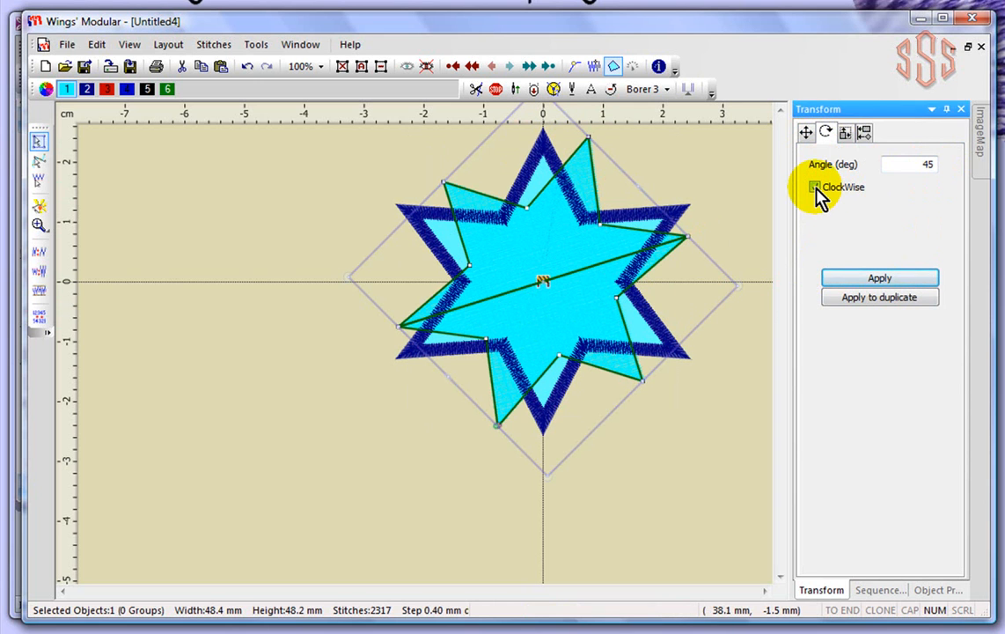
left_click(889, 278)
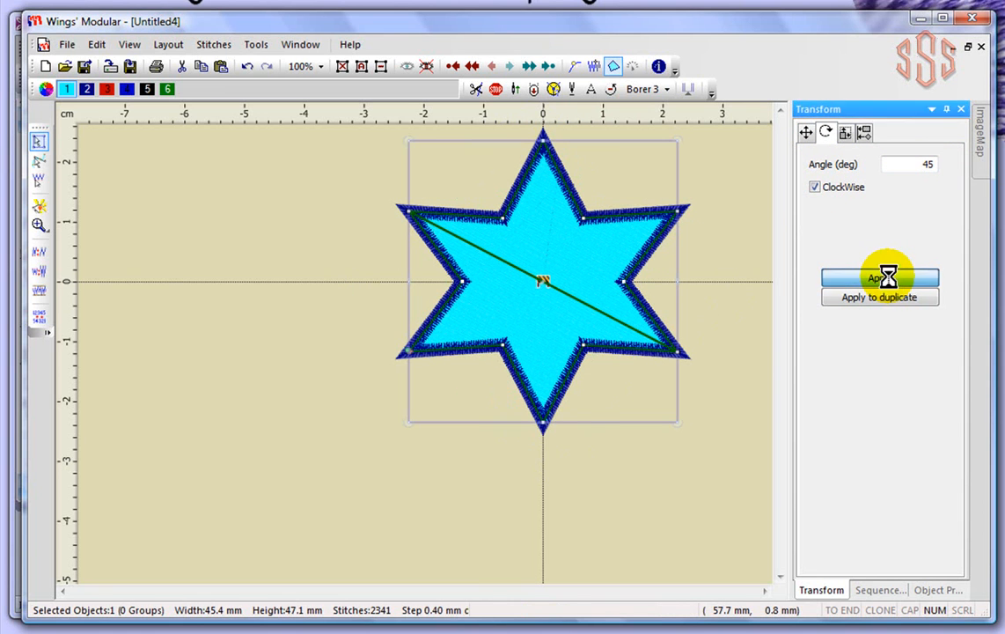
left_click(889, 279)
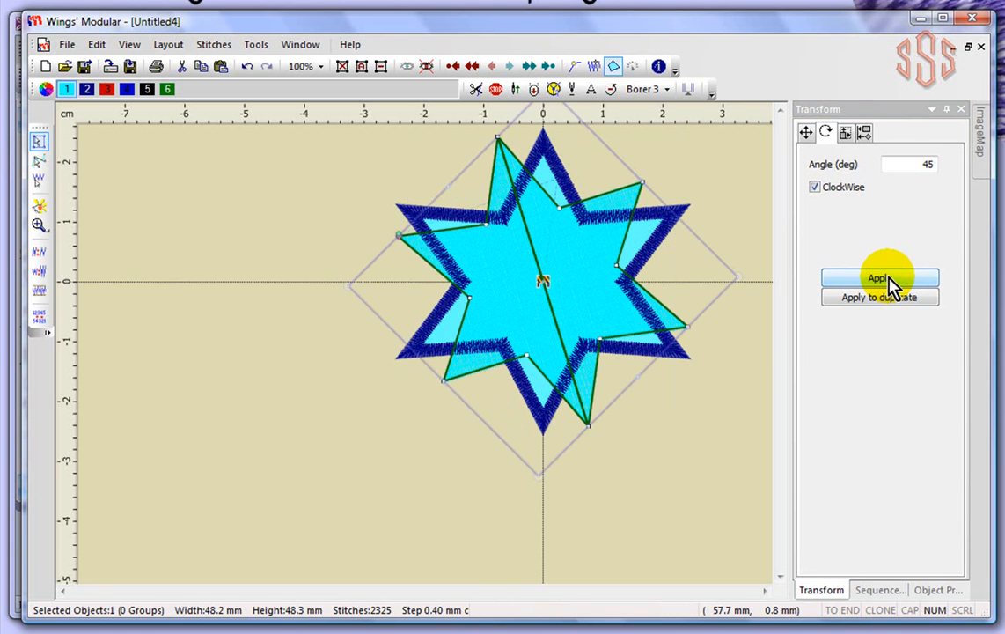
left_click(815, 189)
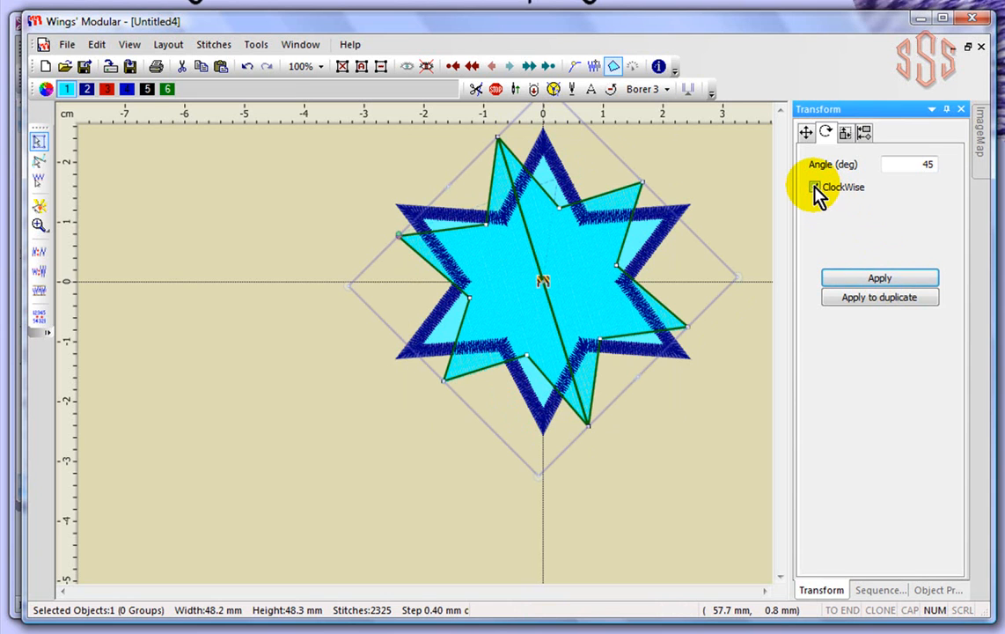
left_click(871, 285)
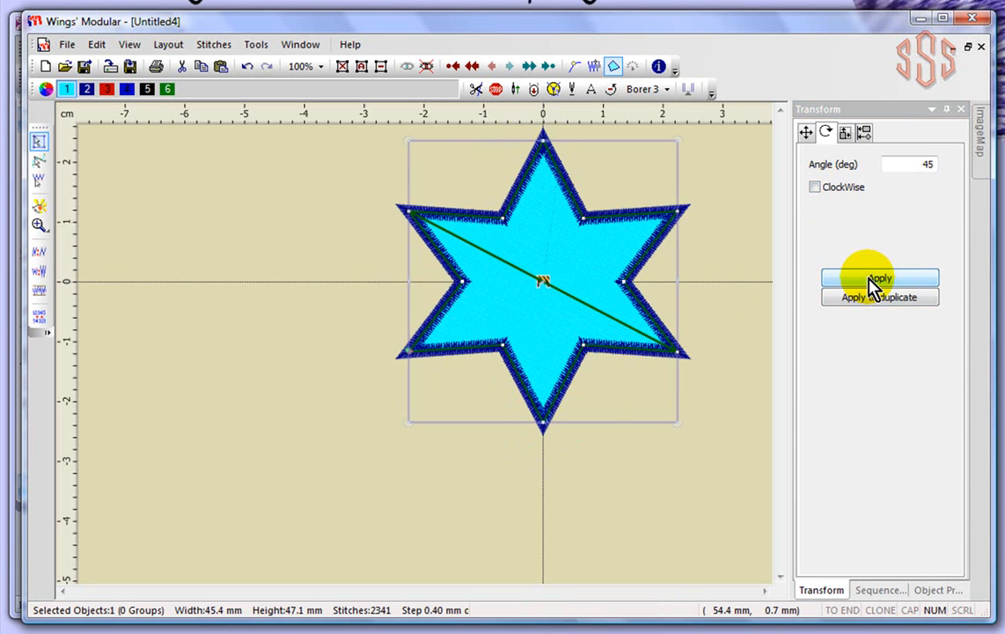
Resize the cyan fill proportionally to a width of 80 mm
left_click(845, 134)
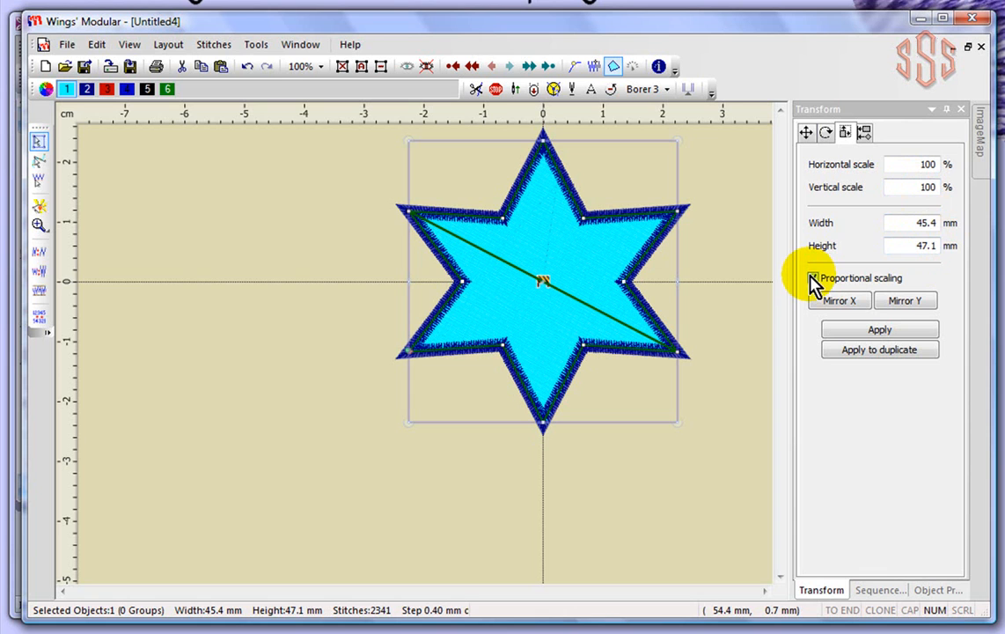
left_click_drag(915, 223, 947, 225)
type("80")
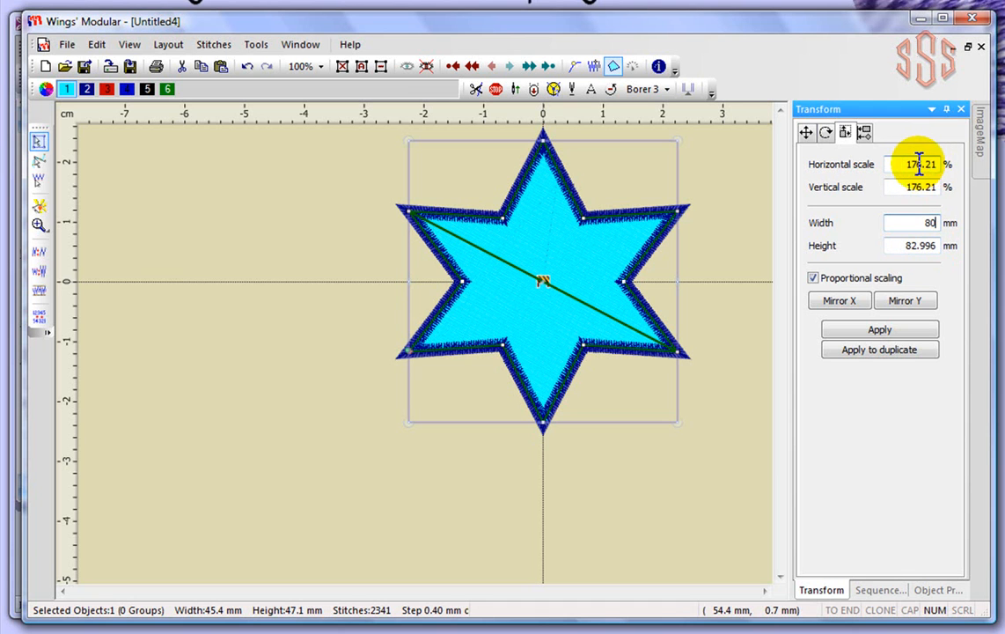
left_click(881, 330)
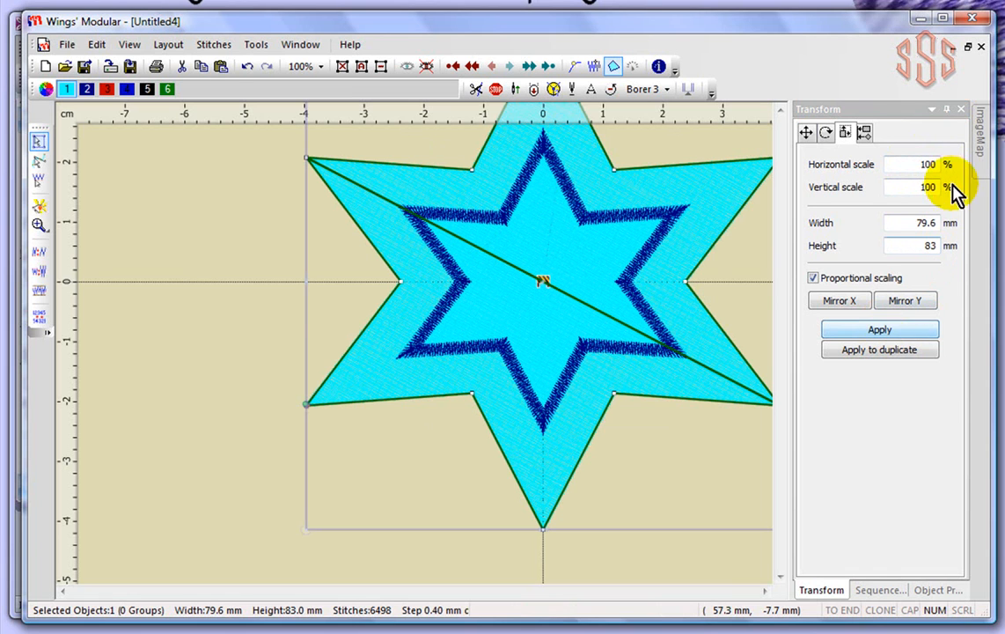
Turn off proportional scaling and resize only the cyan fill's width to 60 mm
left_click(814, 279)
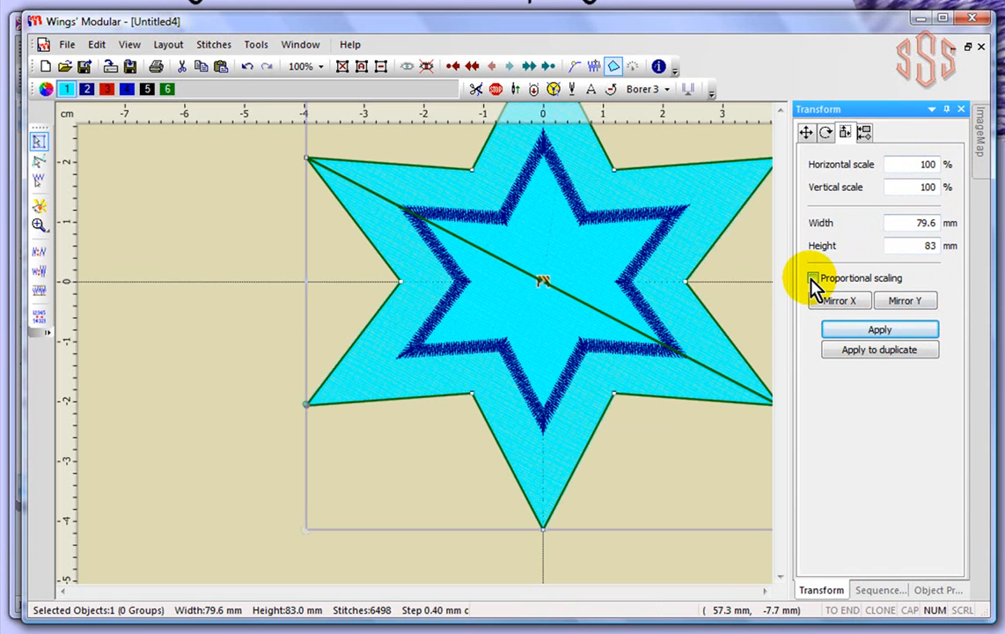
double_click(926, 225)
type("60")
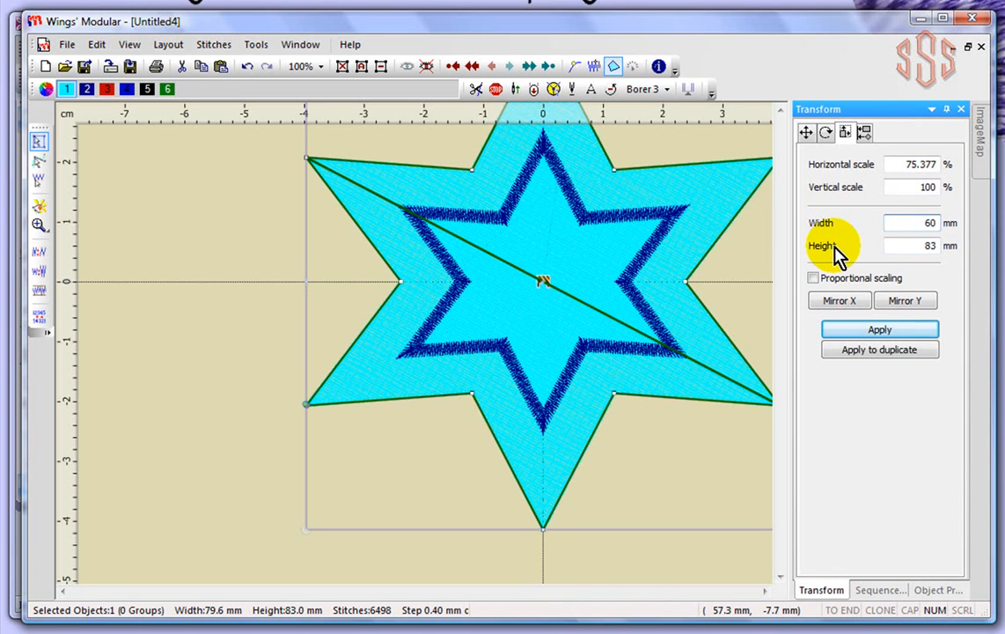
left_click(878, 331)
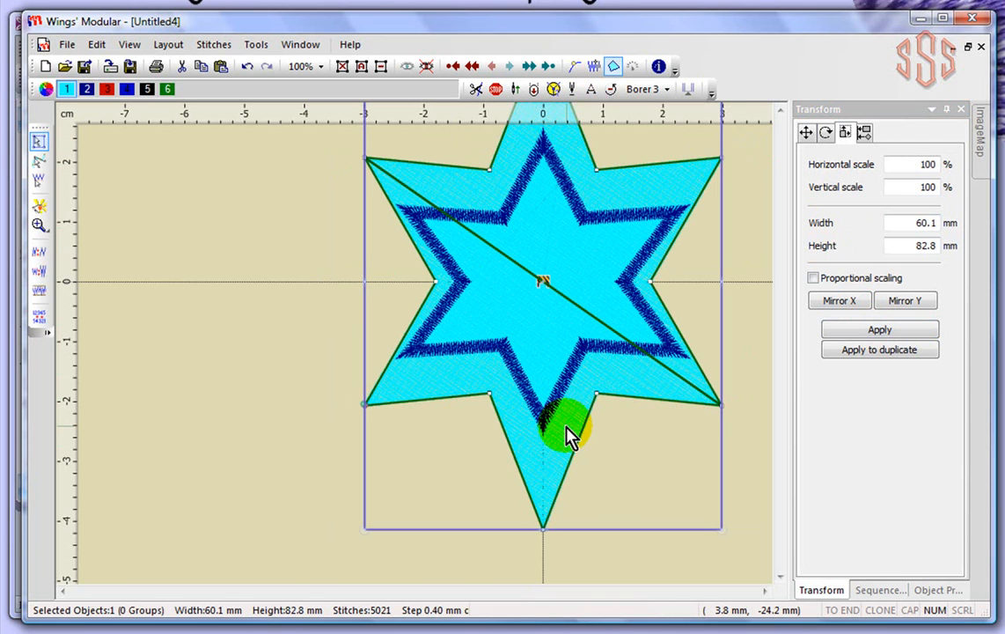
Undo both width changes of the cyan fill and deselect it
left_click(248, 68)
left_click(248, 69)
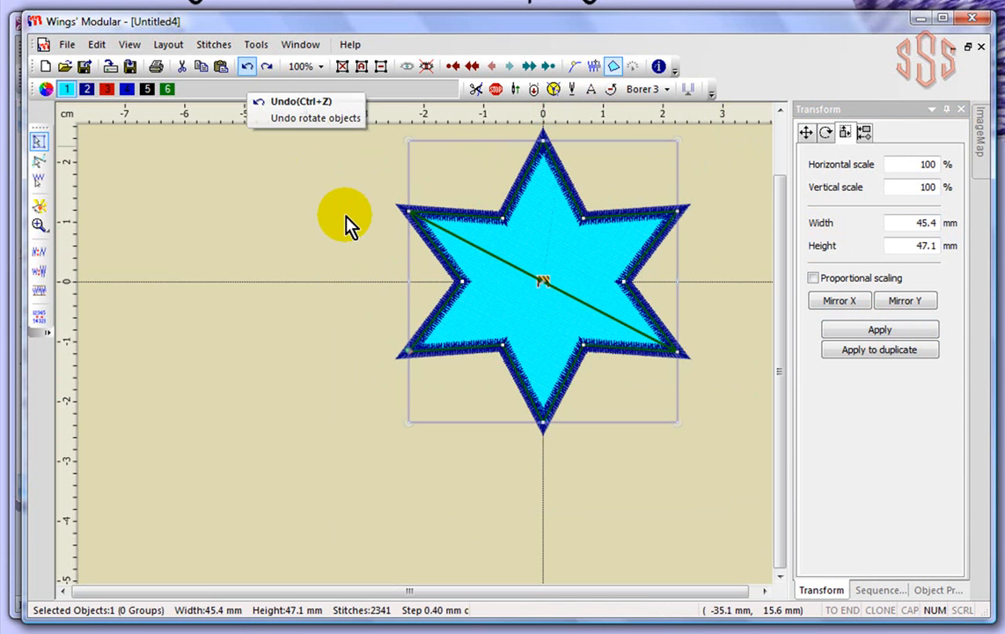
left_click(339, 233)
Select the cyan fill, turn proportional scaling back on and scale the fill to 120%
left_click(534, 259)
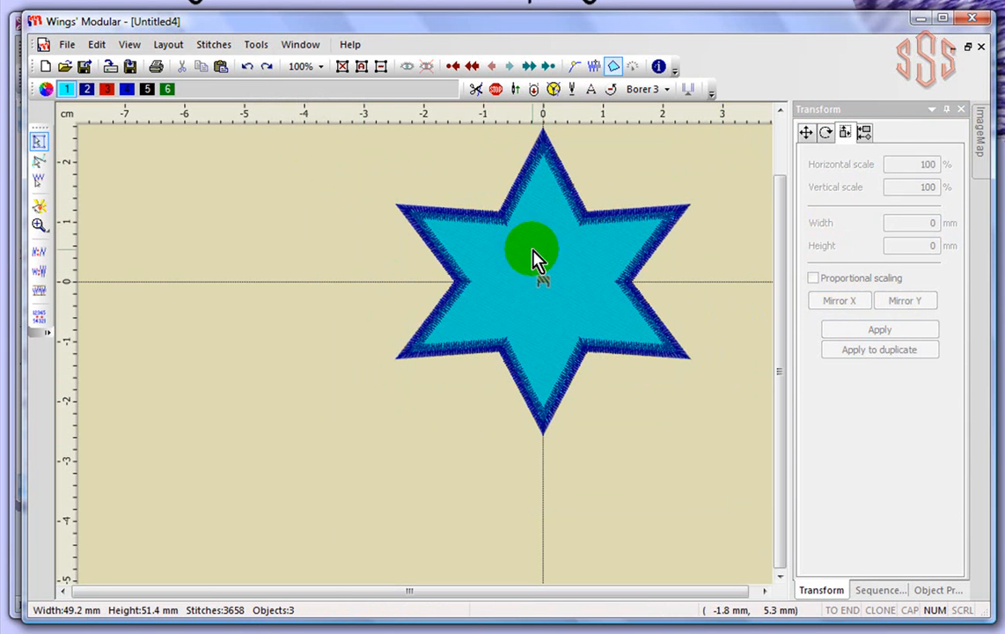
left_click(814, 279)
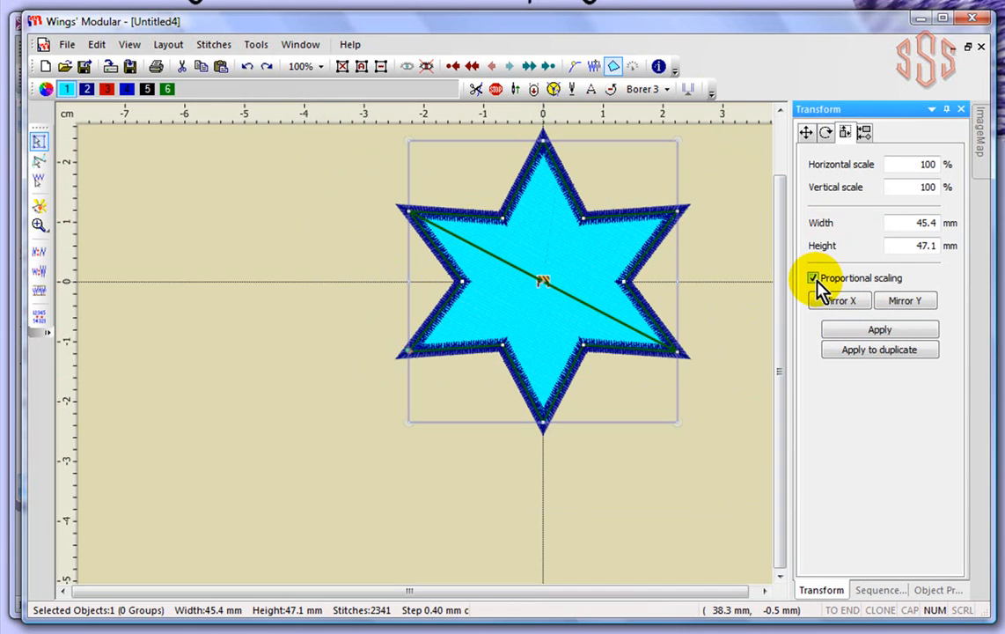
double_click(927, 164)
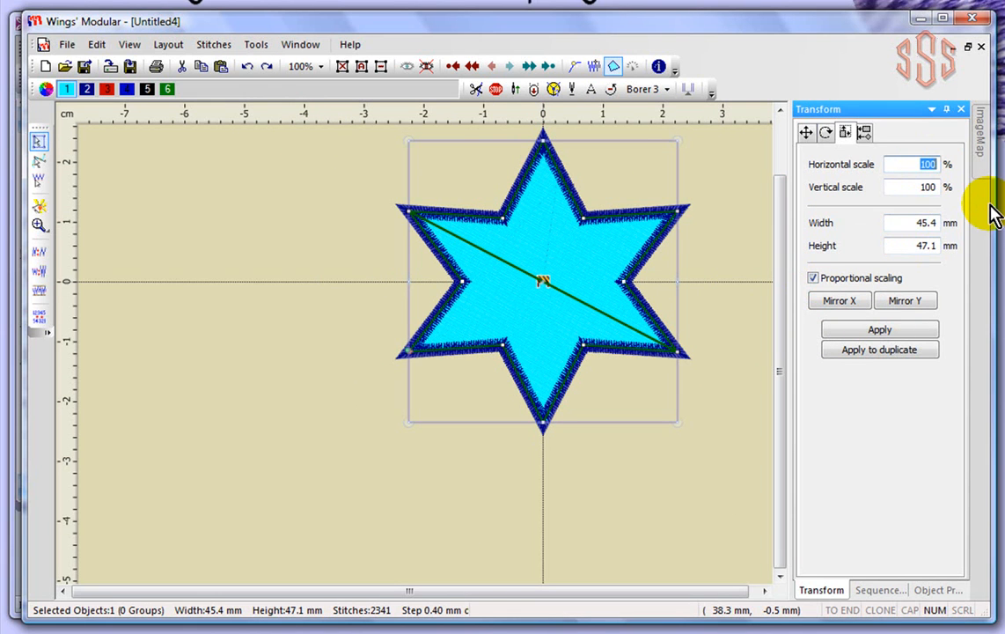
type("120")
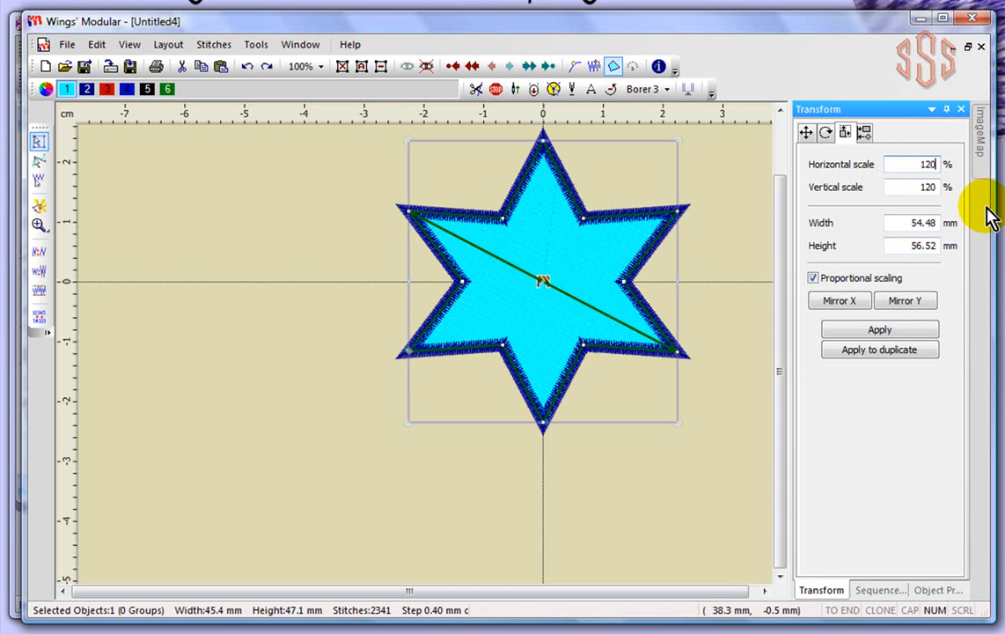
left_click(868, 332)
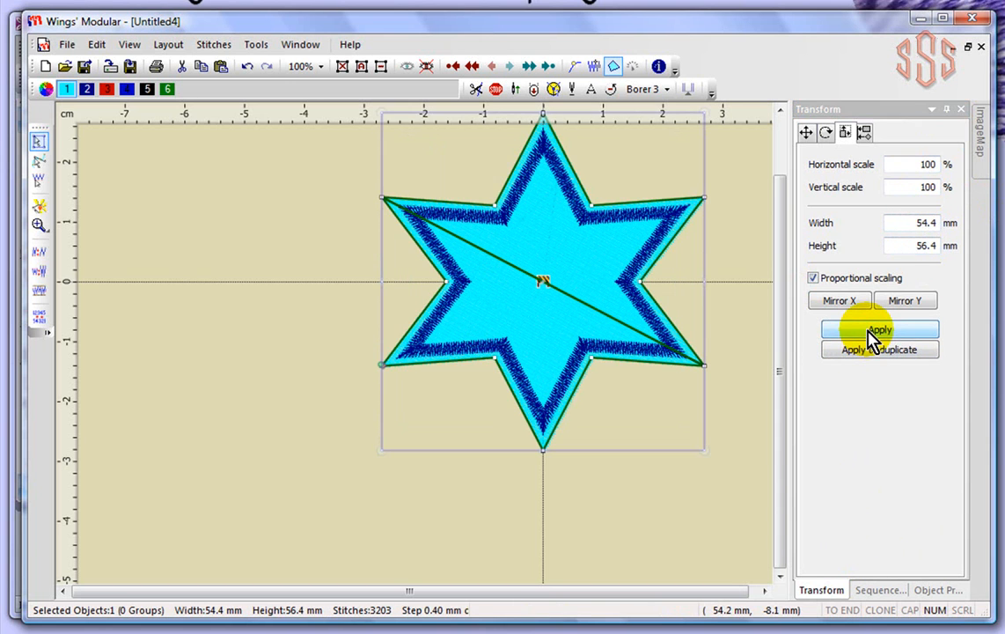
Undo the 120% scaling of the cyan fill and clear the selection
left_click(583, 212)
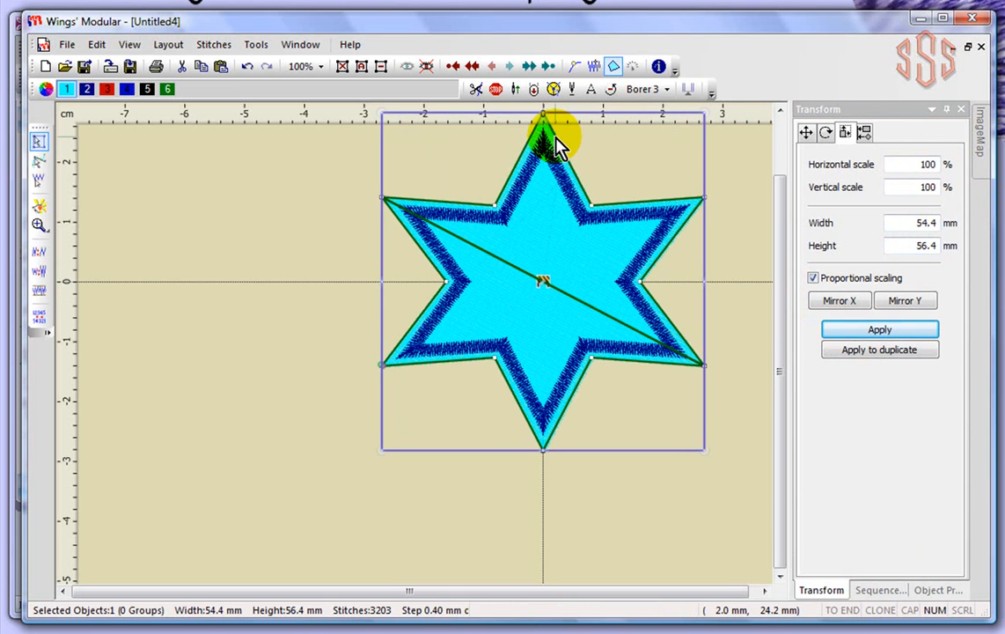
left_click(247, 68)
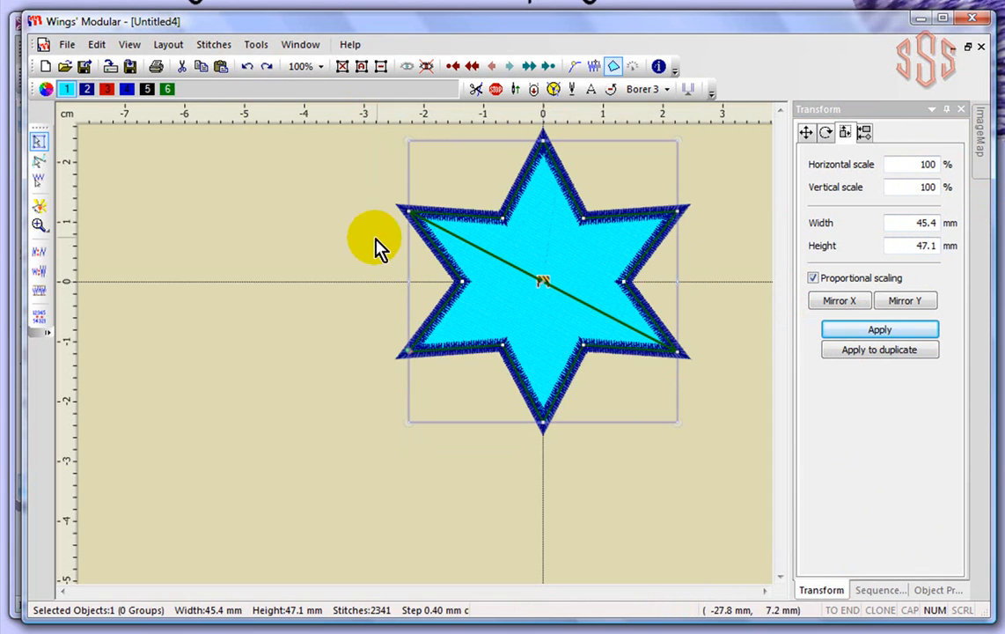
scroll(322, 209, "down", 4)
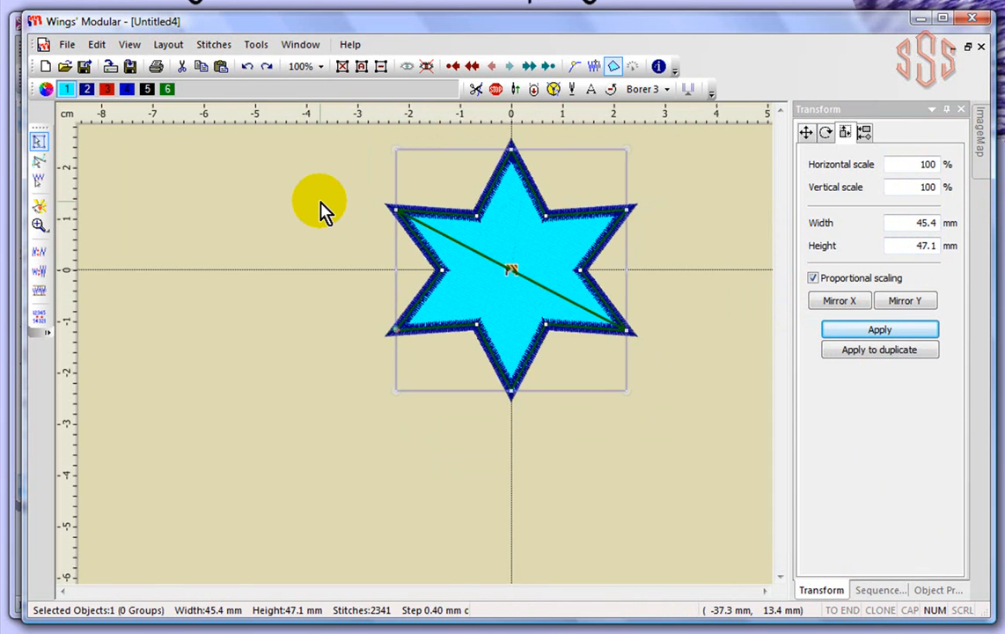
left_click(628, 196)
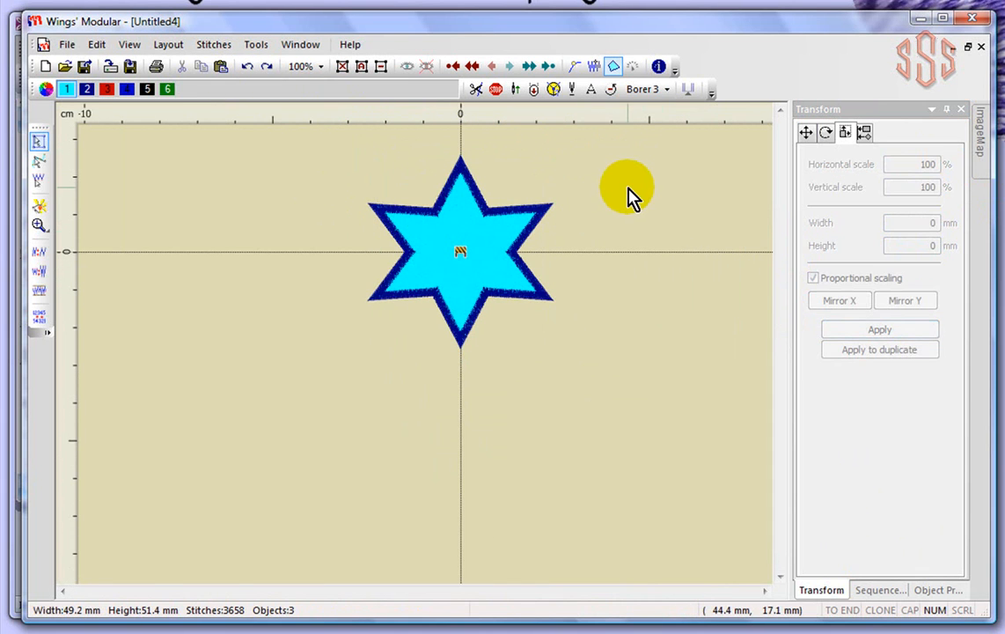
Select all the objects of the star design and scale them together proportionally to 120%
left_click_drag(315, 139, 596, 385)
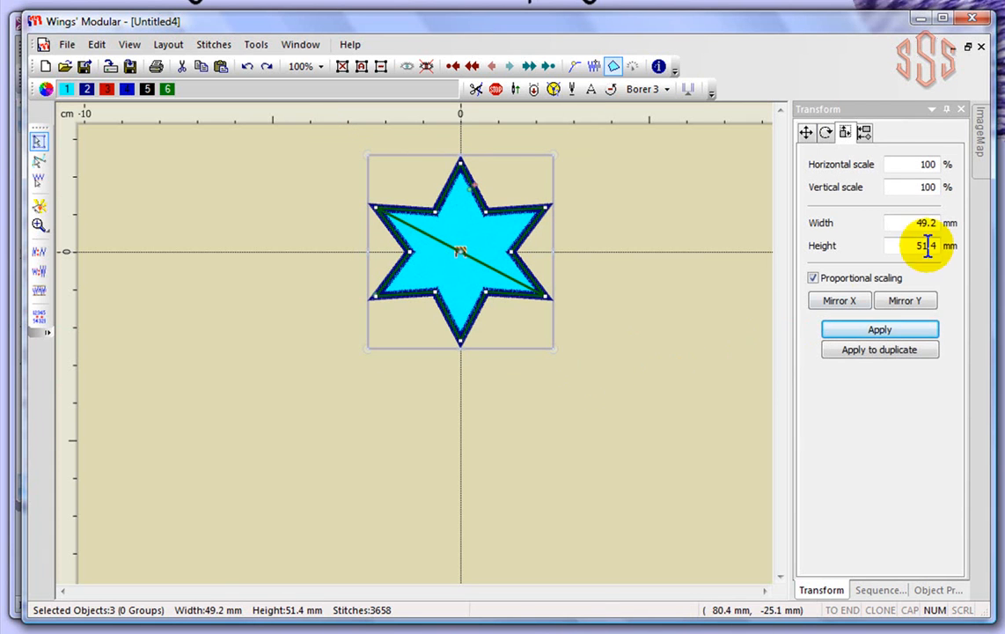
double_click(929, 164)
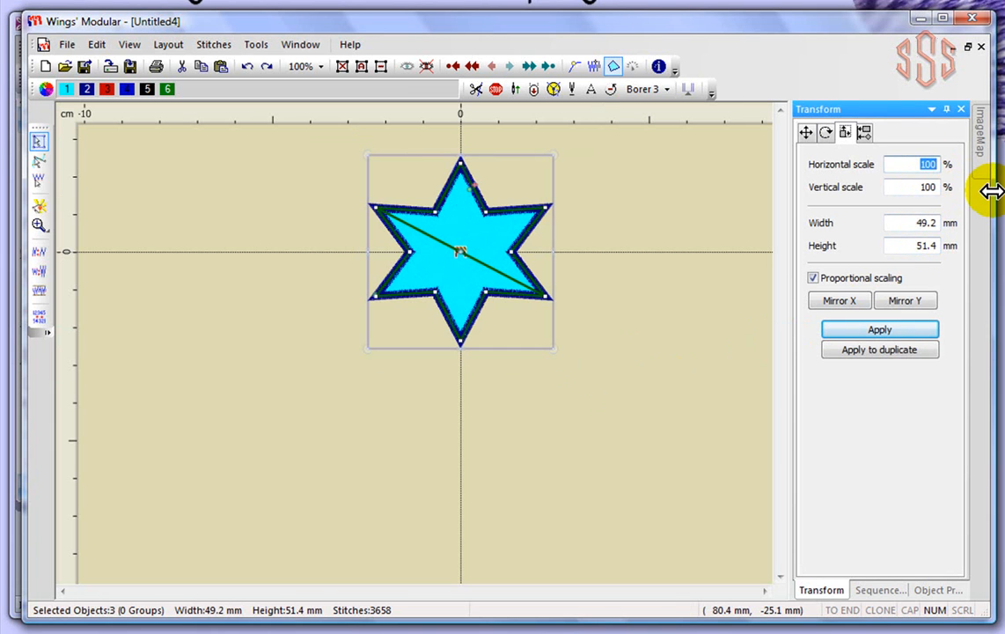
type("120")
left_click(904, 335)
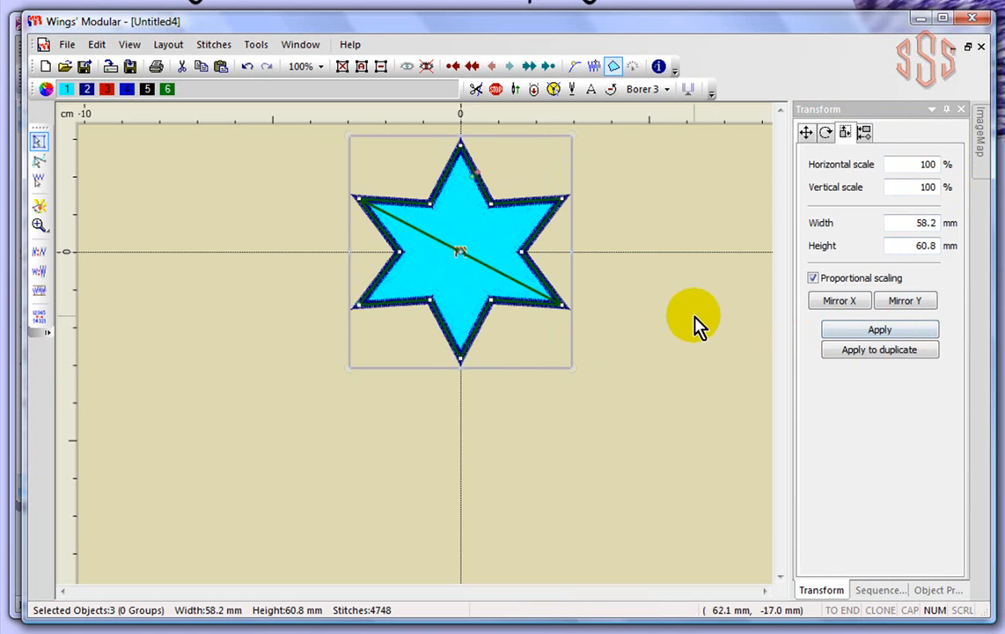
Open the Transform alignment options and move the cyan fill about 58 mm to the right of the original star
left_click(497, 236)
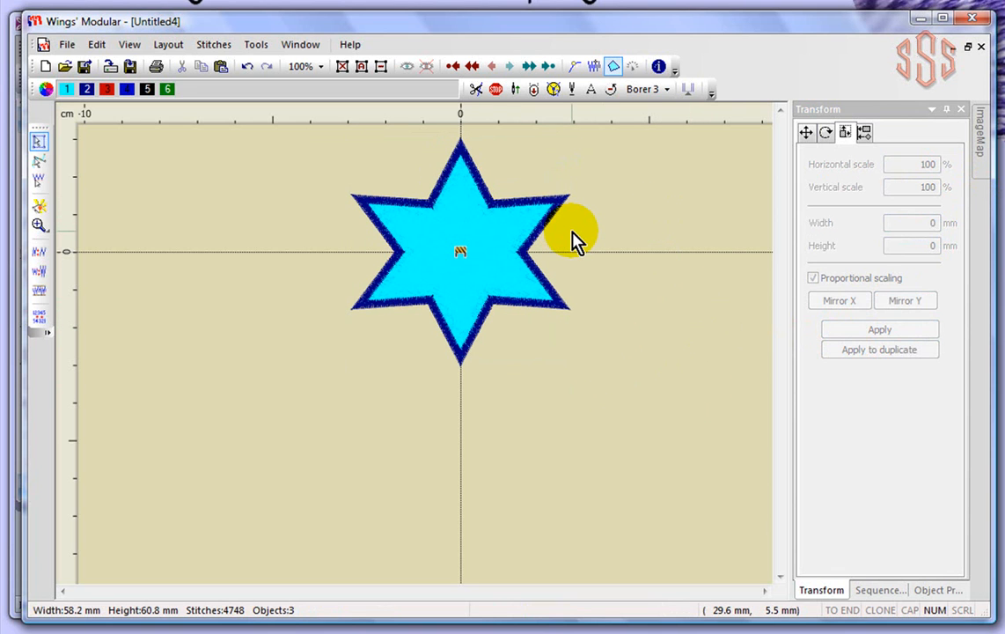
left_click(865, 134)
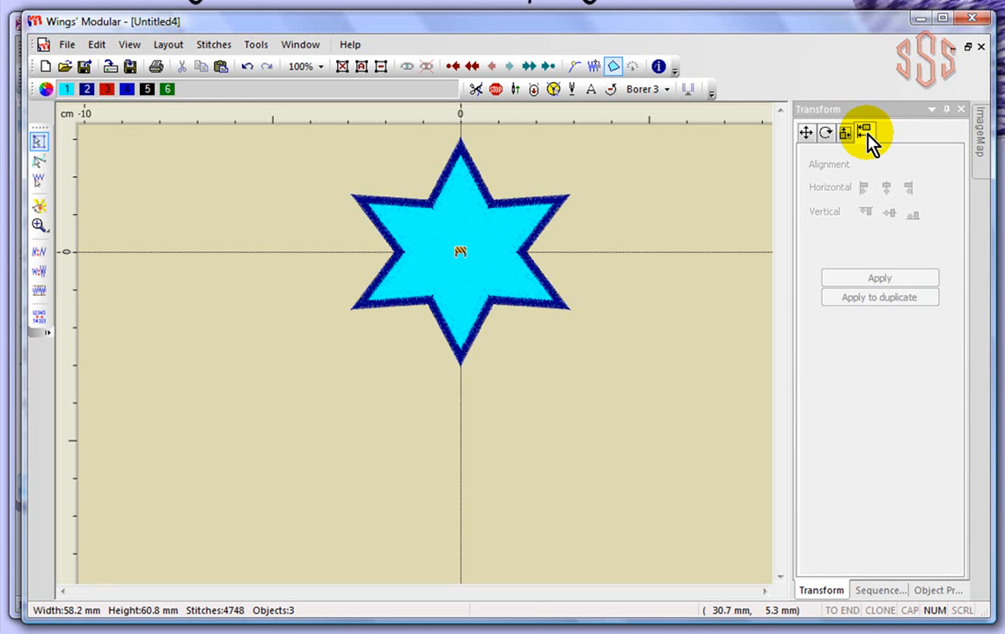
left_click(480, 225)
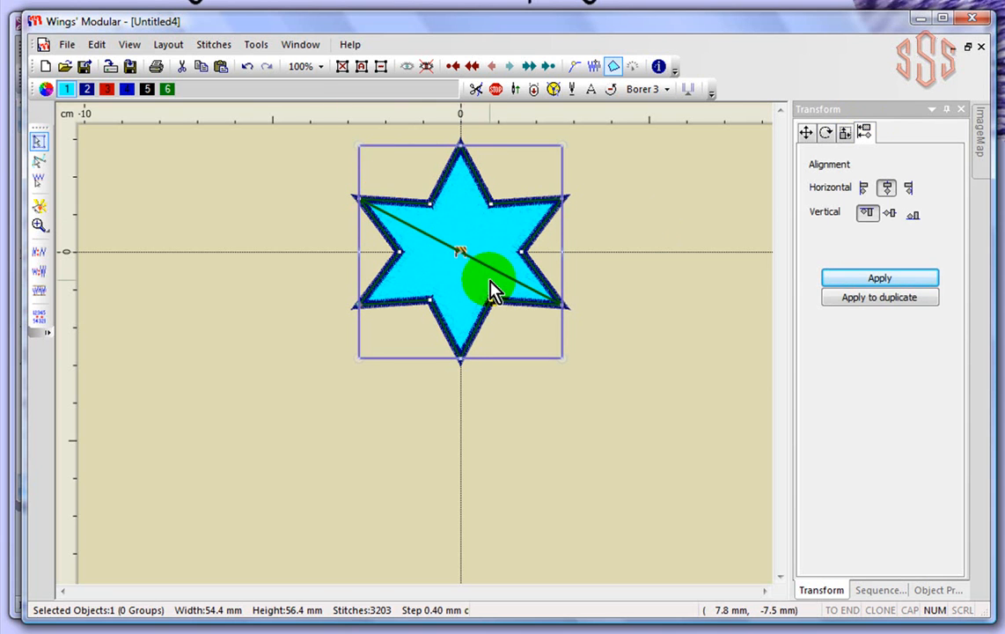
left_click_drag(456, 210, 675, 227)
left_click(563, 463)
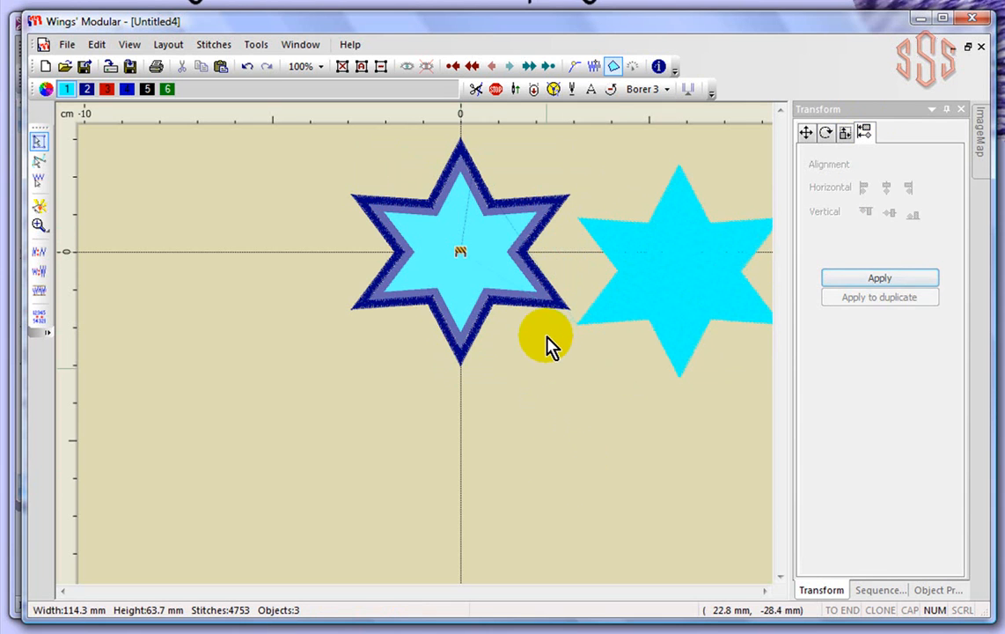
Move the dark blue satin outline about 40 mm right and 35 mm down, and clear the selection
left_click(522, 309)
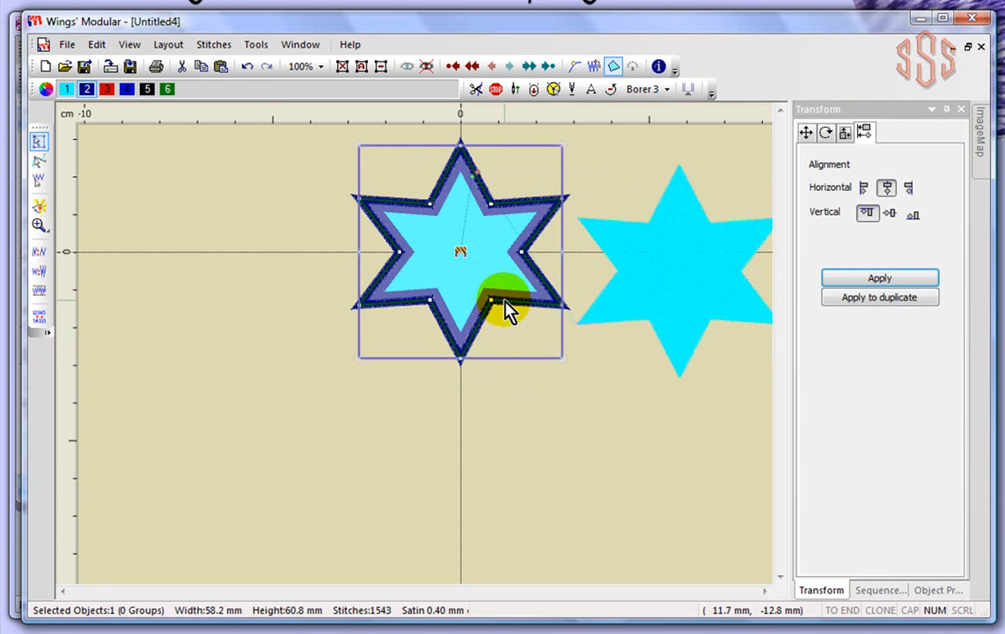
left_click_drag(504, 301, 655, 433)
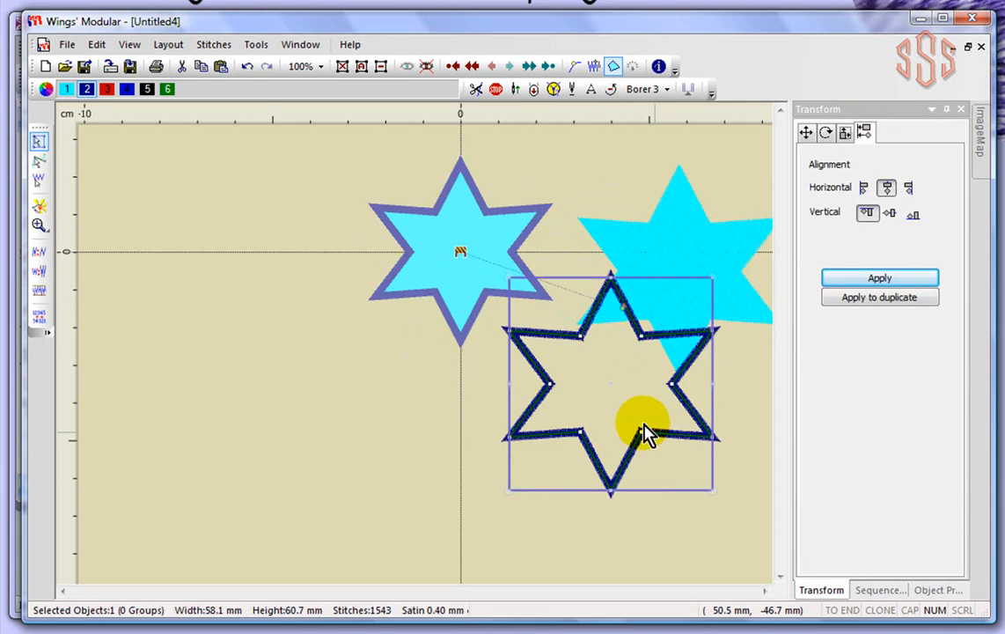
left_click(353, 366)
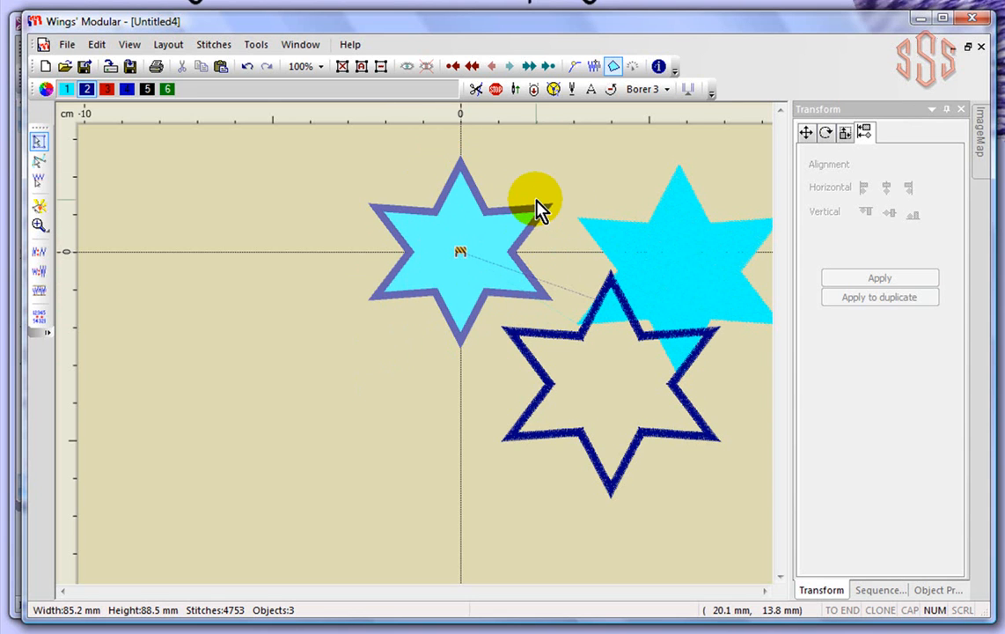
Select the cyan fill and blue outline together, try centring them horizontally with vertical alignment off, and undo the alignment
left_click(677, 211)
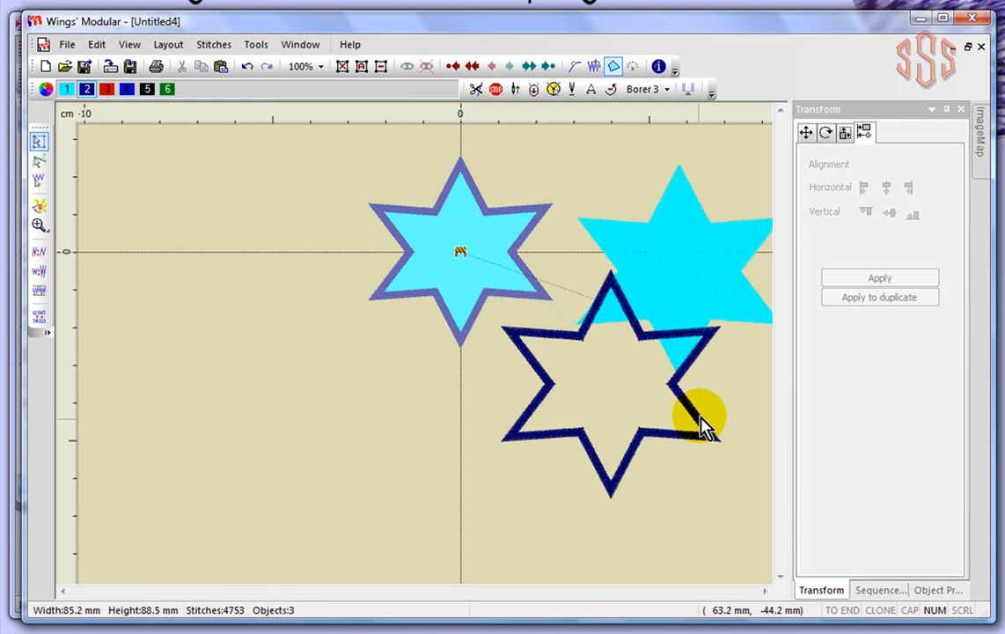
left_click(679, 201)
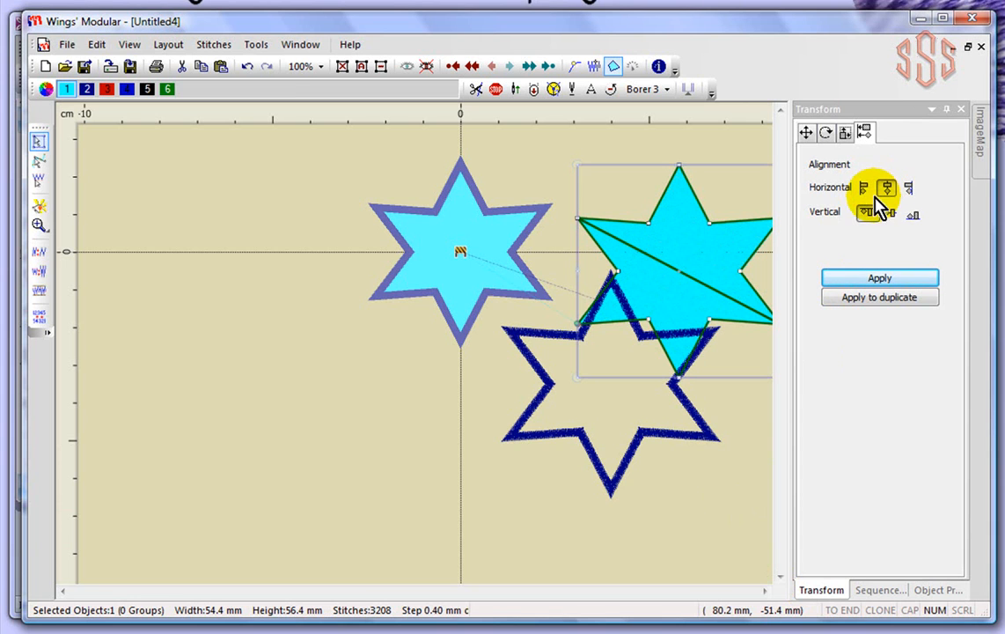
left_click(652, 515)
scroll(685, 456, "down", 2)
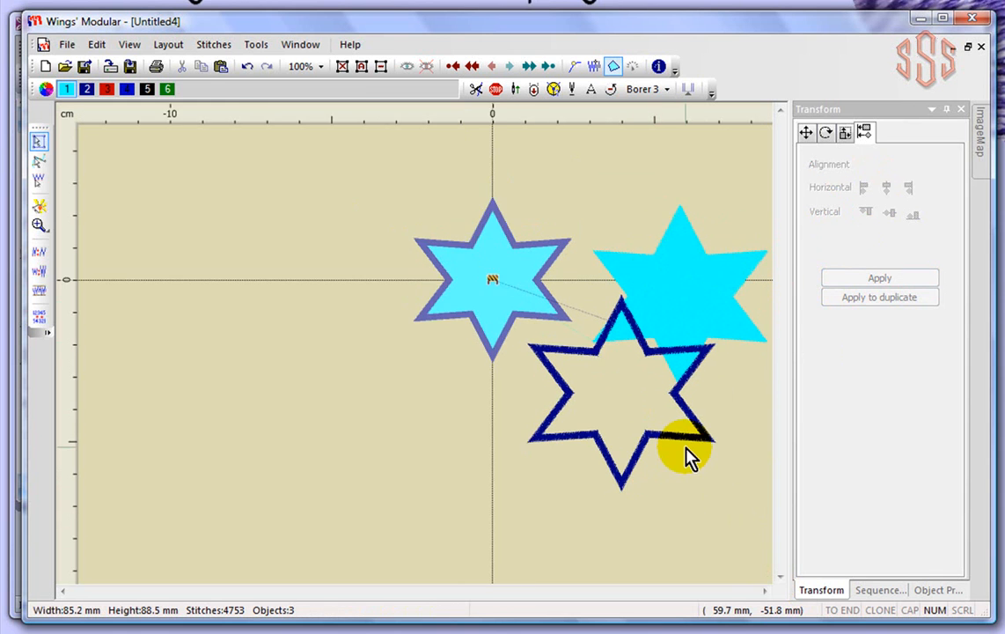
left_click_drag(763, 212, 497, 493)
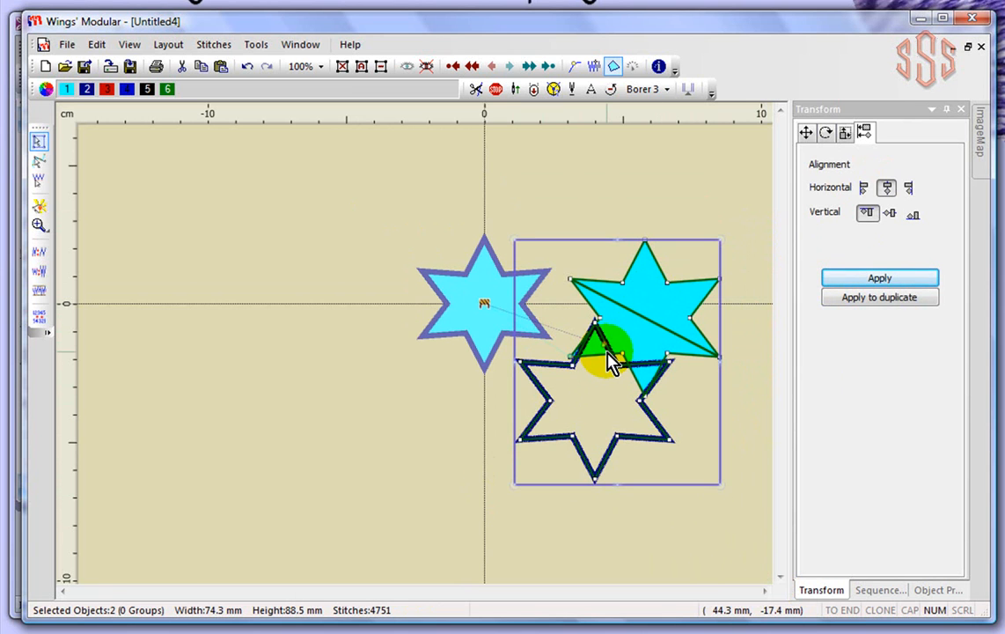
left_click(872, 212)
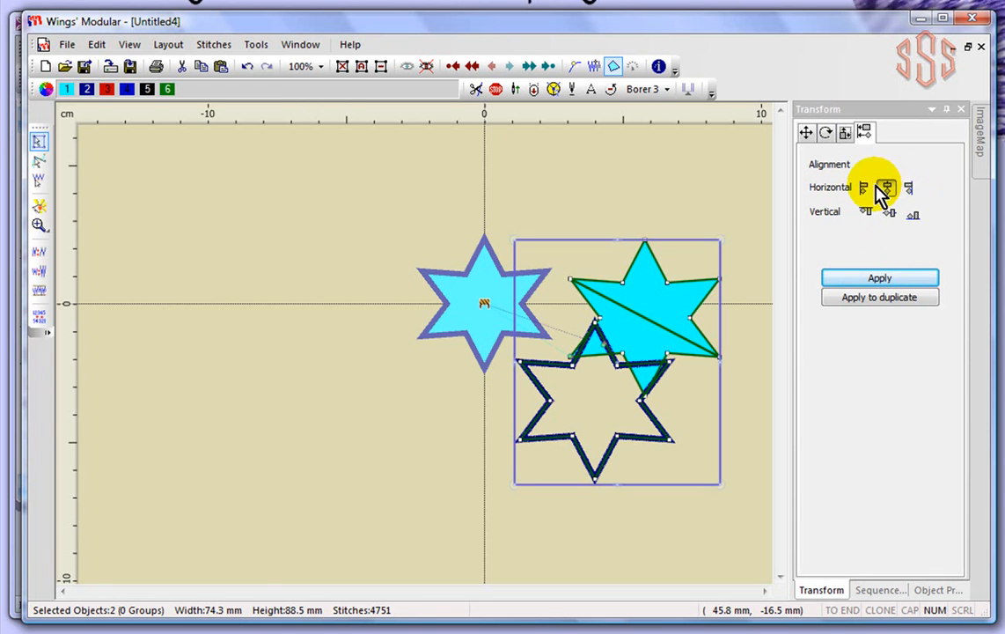
left_click(894, 212)
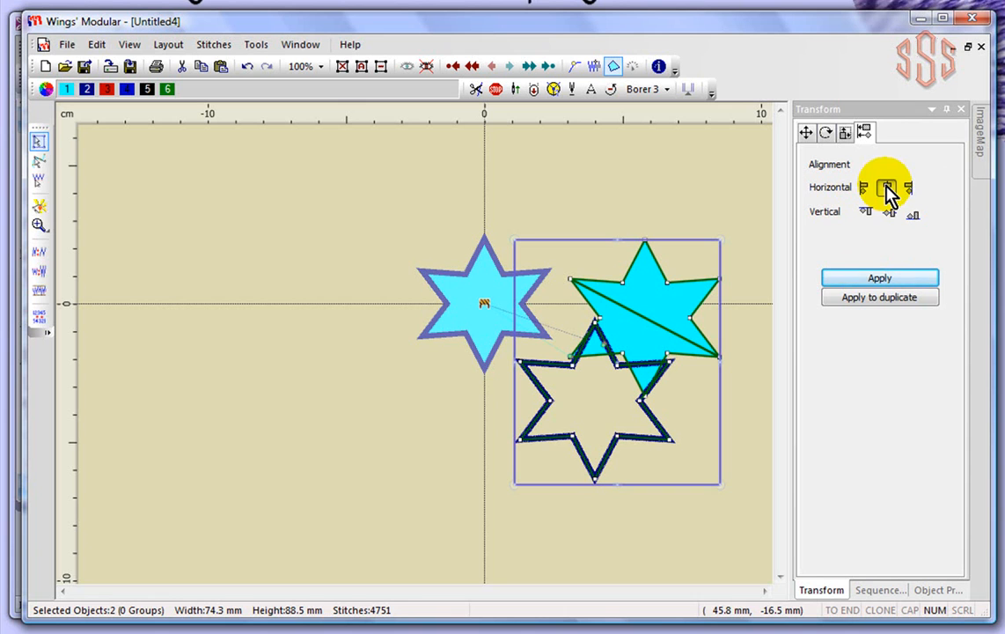
left_click(881, 278)
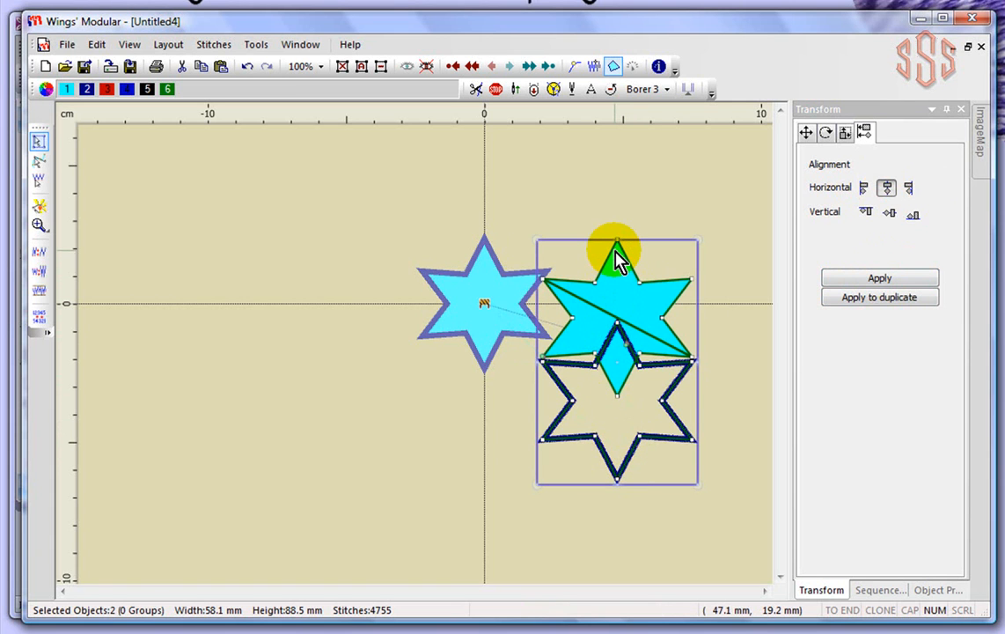
left_click(247, 68)
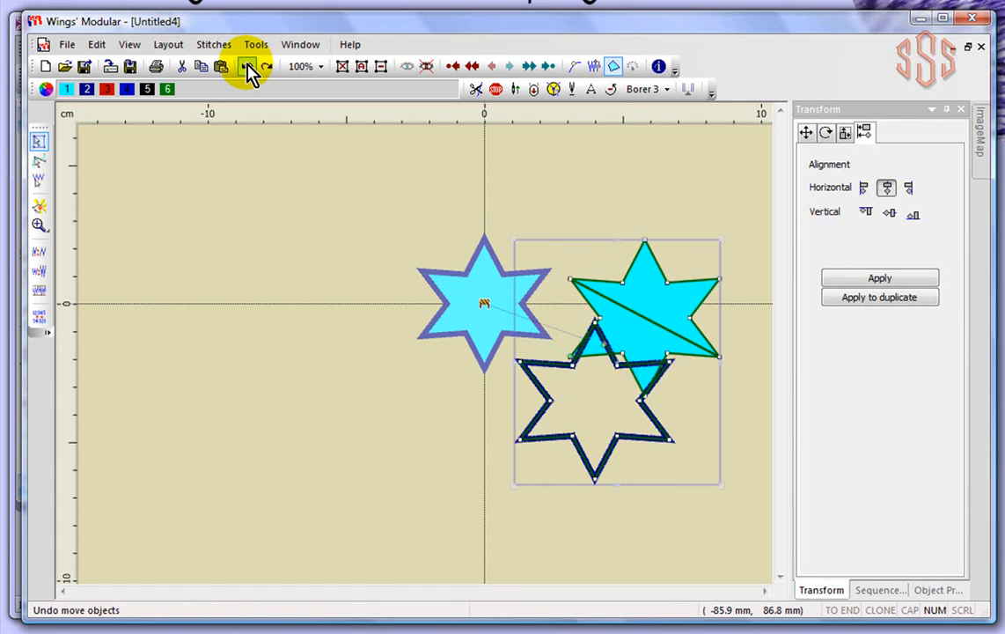
Try aligning the cyan fill and blue outline by their left edges, undo it and clear the selection
left_click(864, 188)
left_click(878, 280)
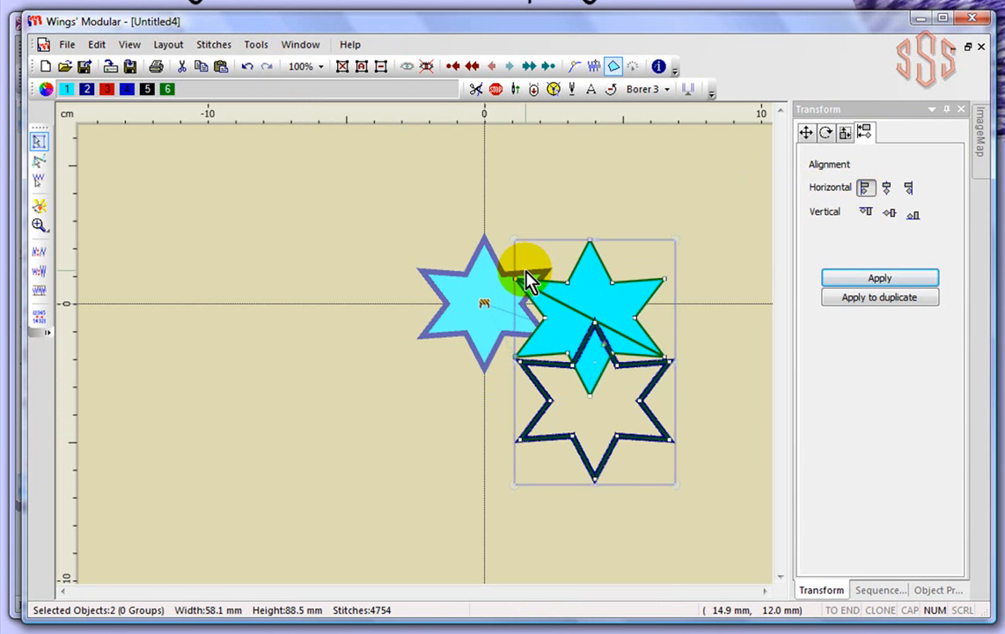
left_click(247, 67)
left_click(620, 180)
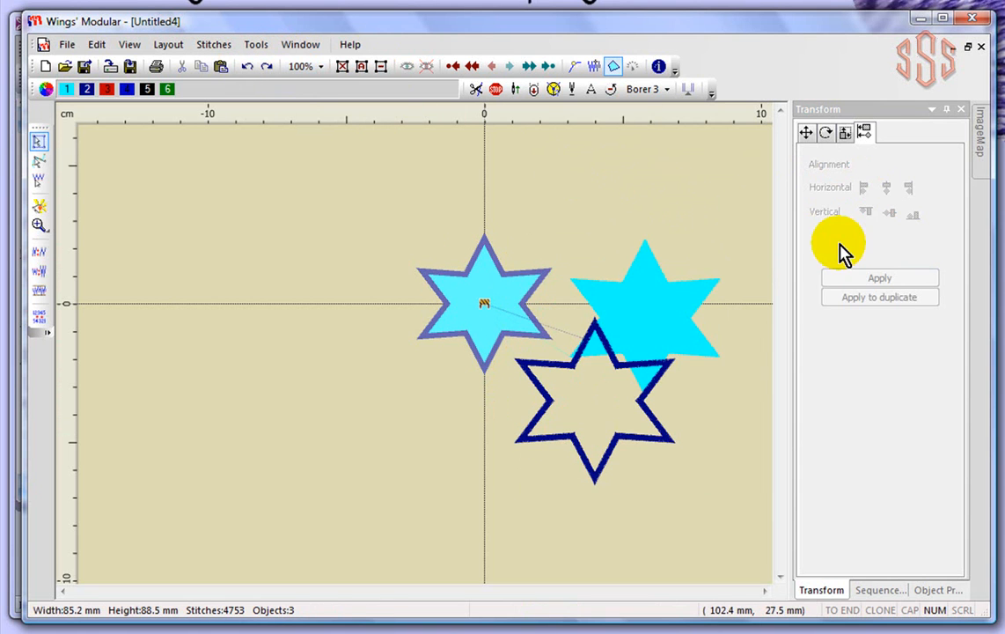
Select all three objects, try aligning them by both their left and top edges, and undo the alignment
left_click_drag(736, 191, 475, 510)
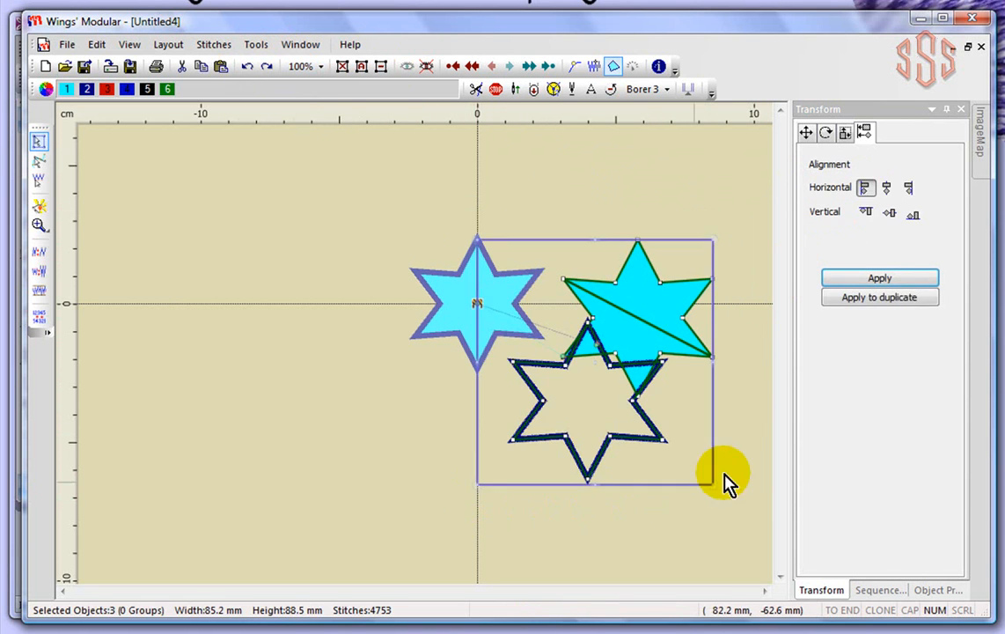
left_click(867, 214)
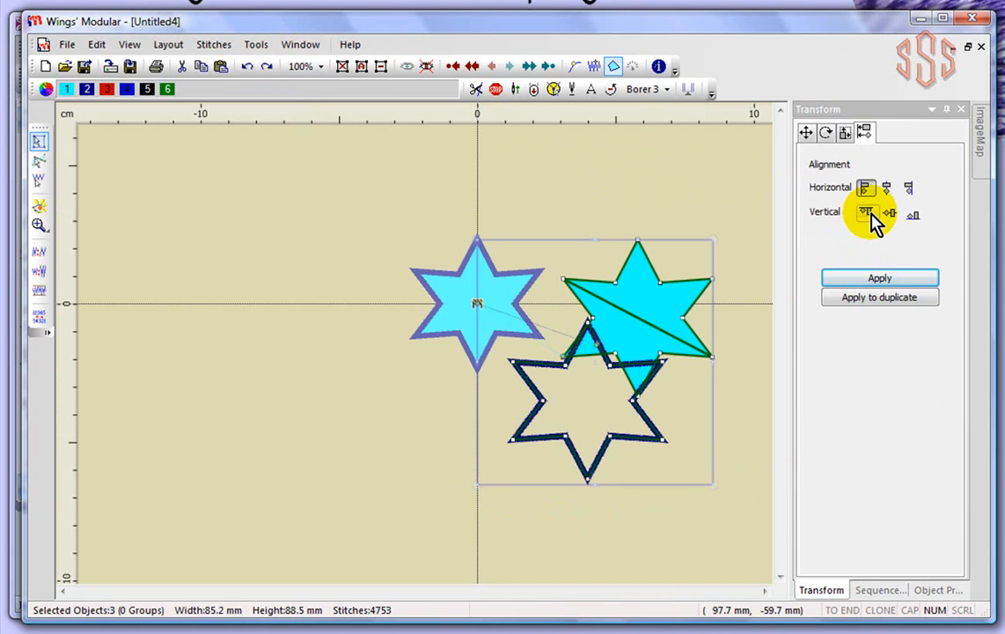
left_click(869, 212)
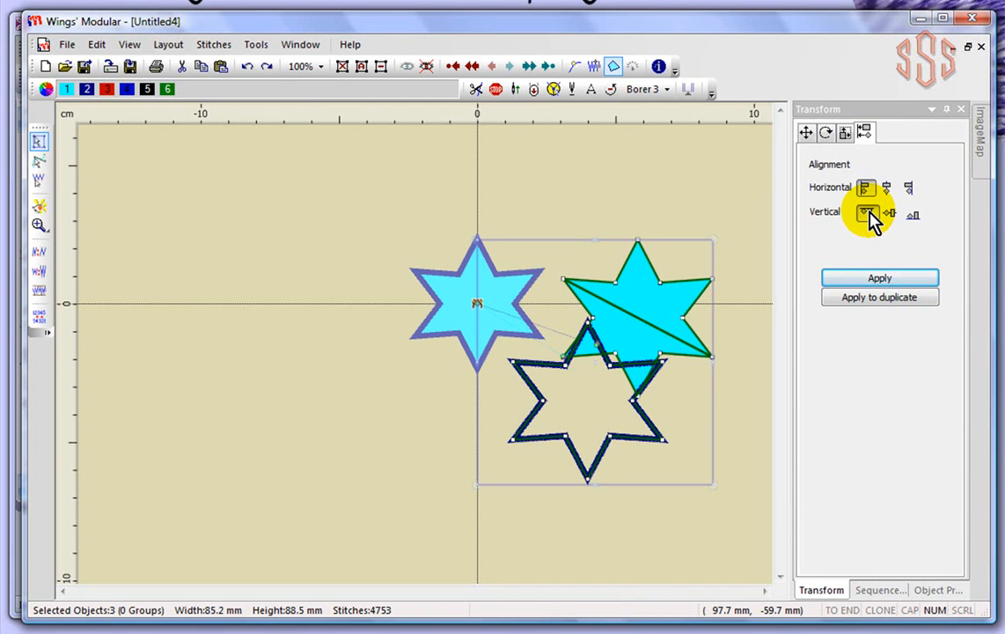
left_click(870, 213)
left_click(877, 278)
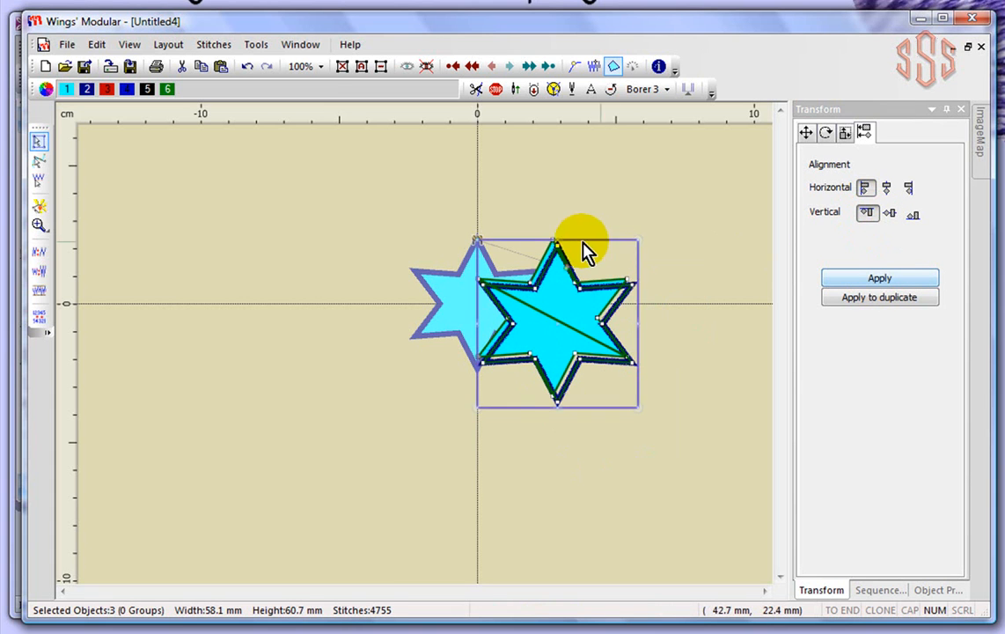
left_click(247, 70)
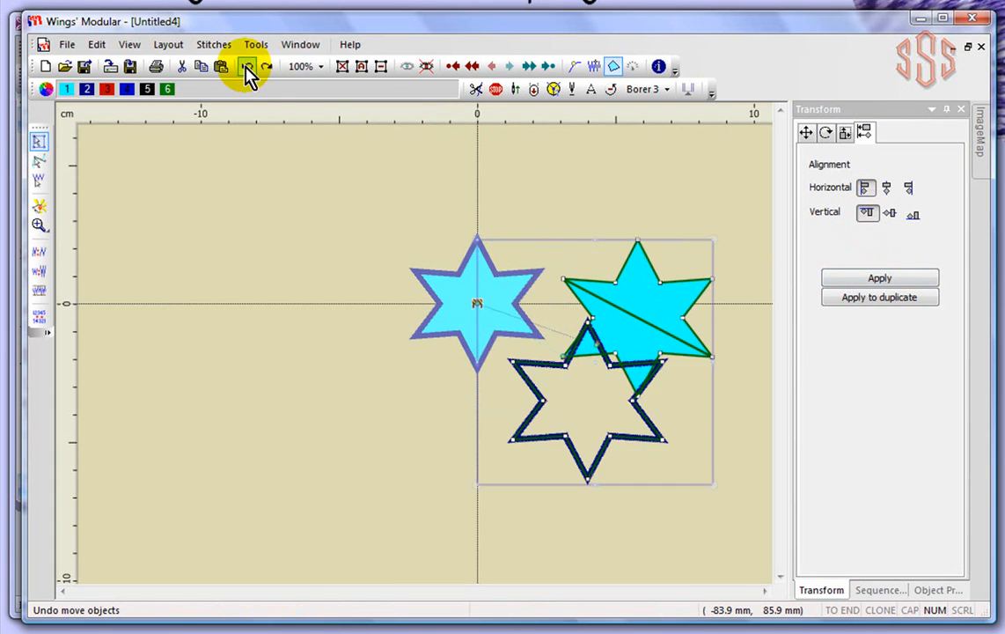
Turn off the horizontal alignment, align the three selected objects by their top edges only and deselect them
left_click(868, 213)
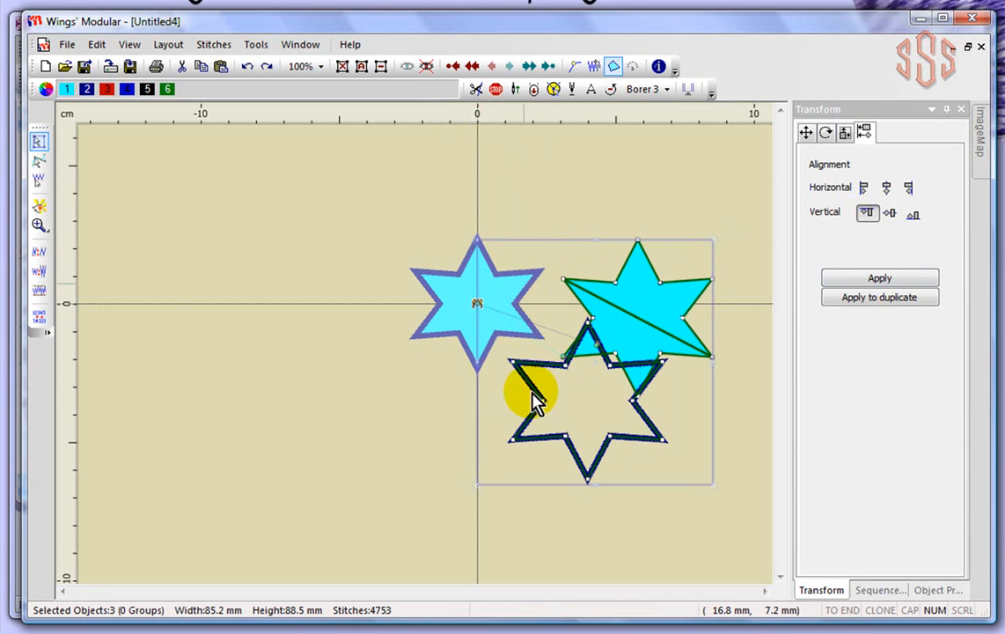
left_click(869, 278)
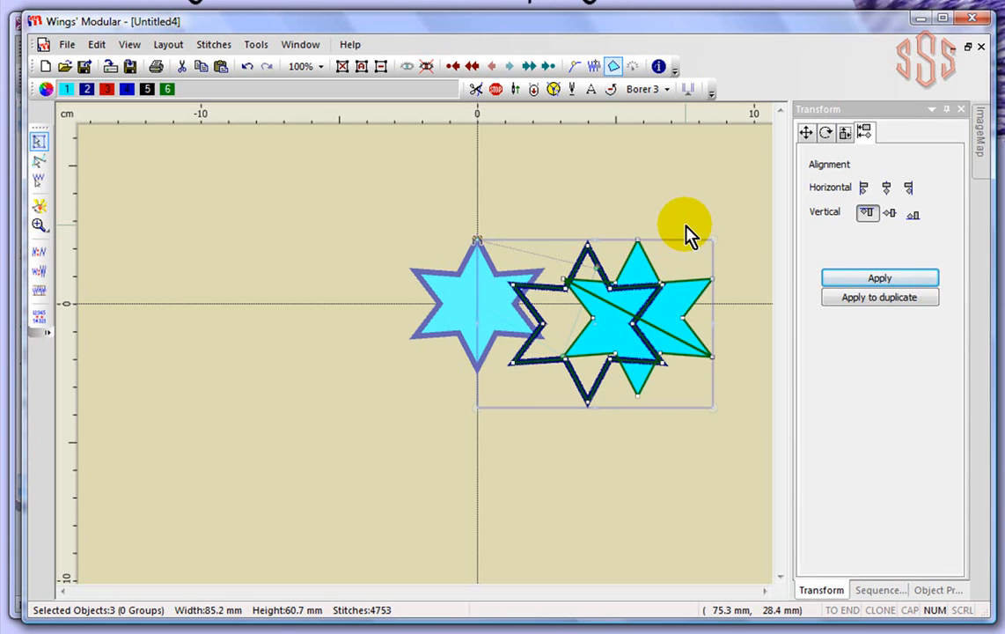
left_click(867, 215)
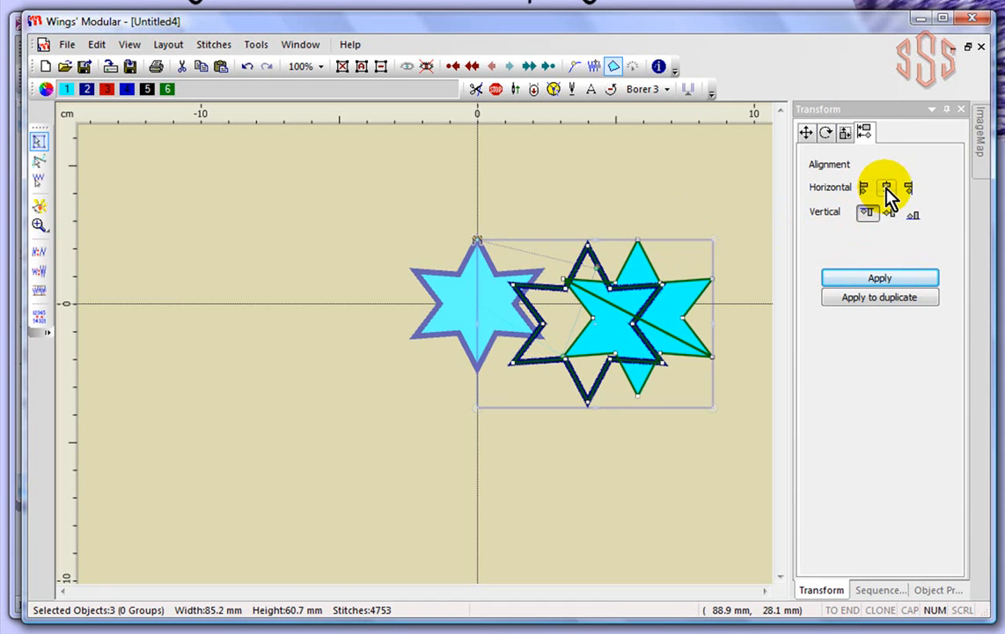
left_click(887, 189)
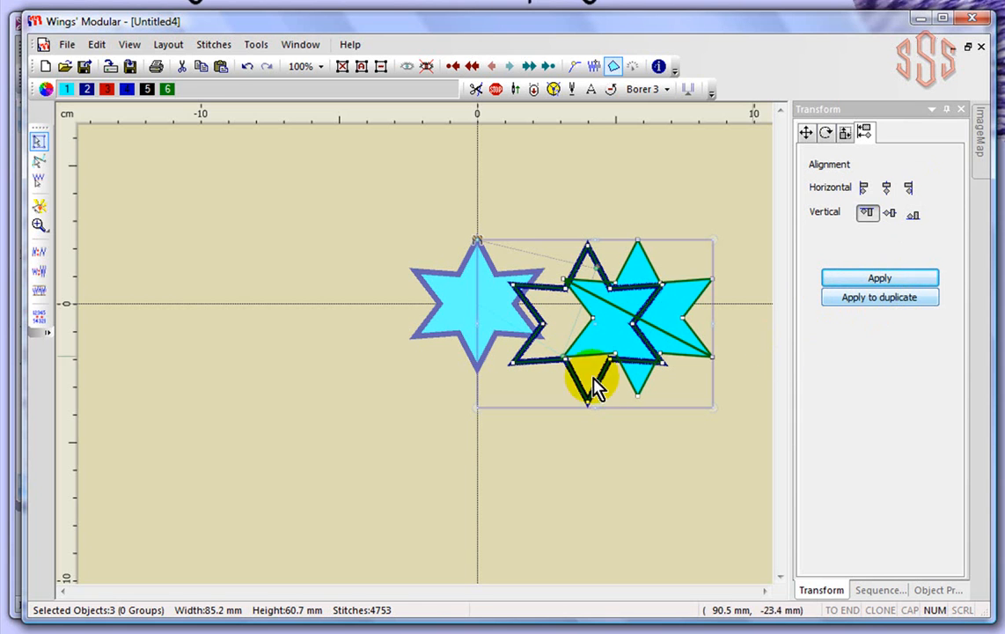
left_click(885, 299)
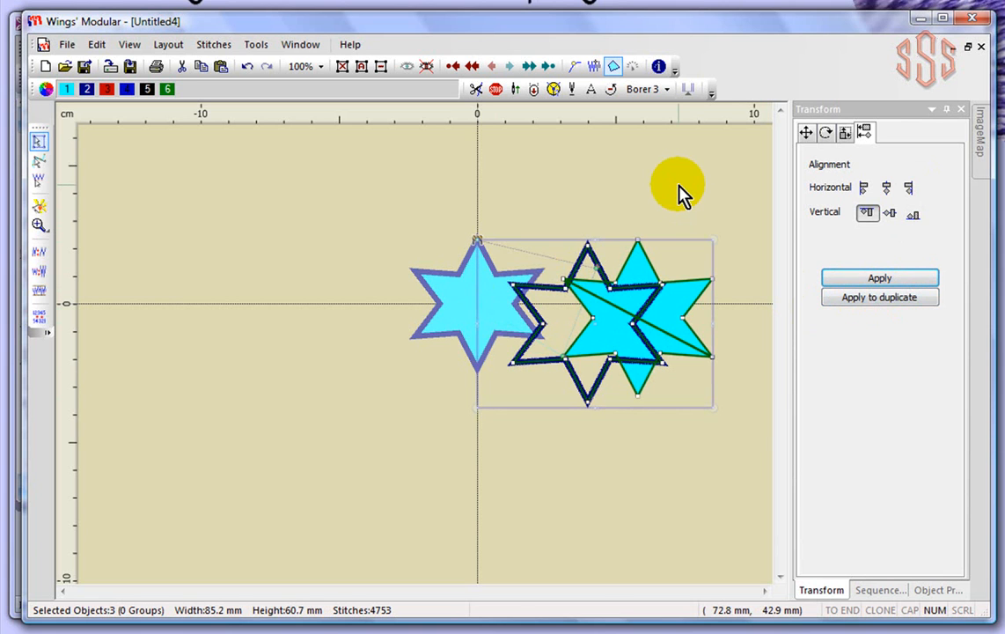
left_click(680, 196)
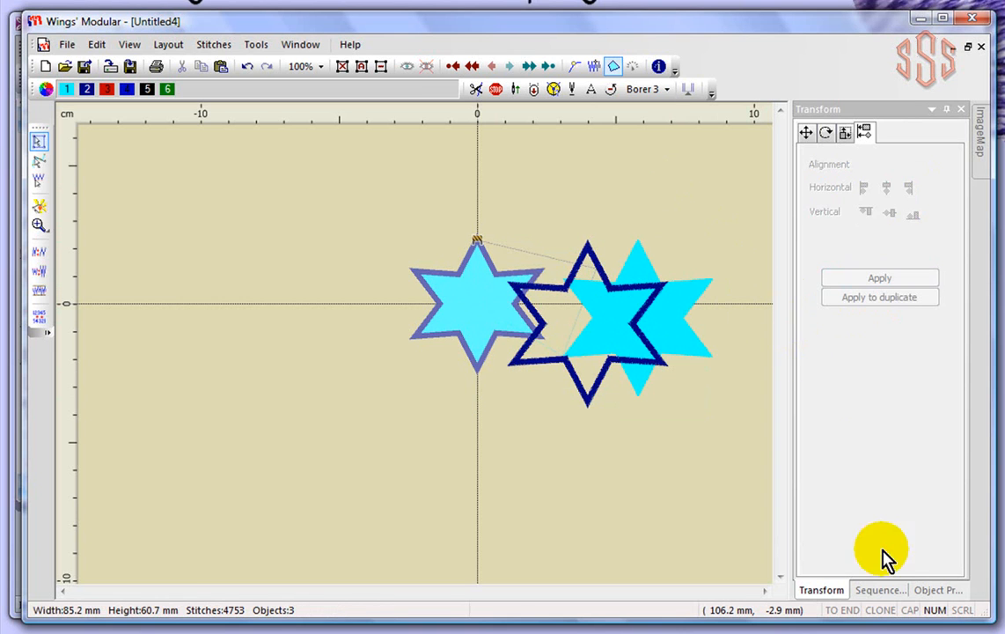
Examine the design's object sequence, and the stitch types of the blue outline and the cyan fill in the object properties
left_click(883, 590)
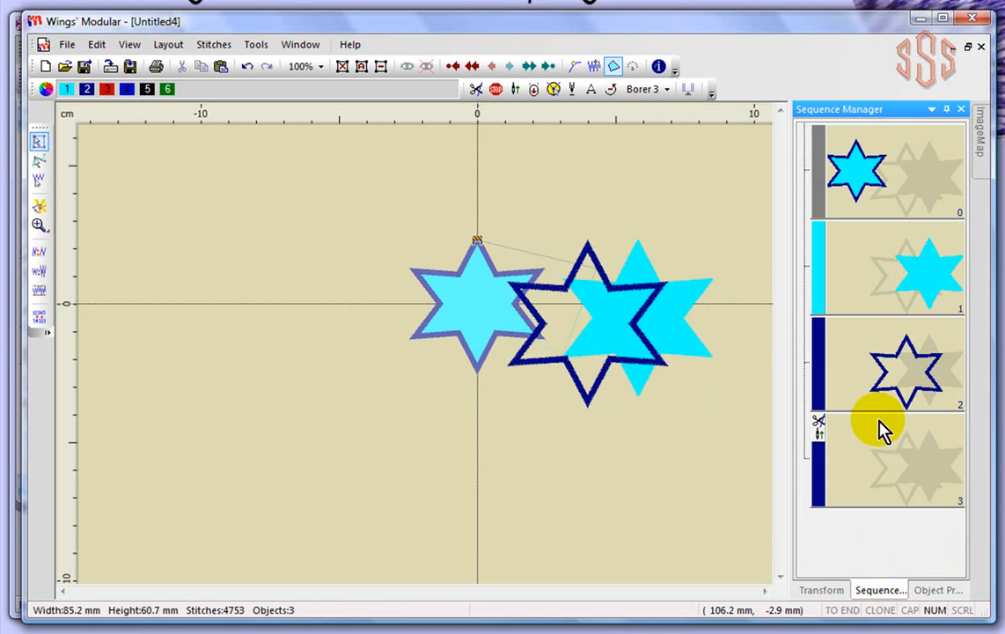
left_click(822, 591)
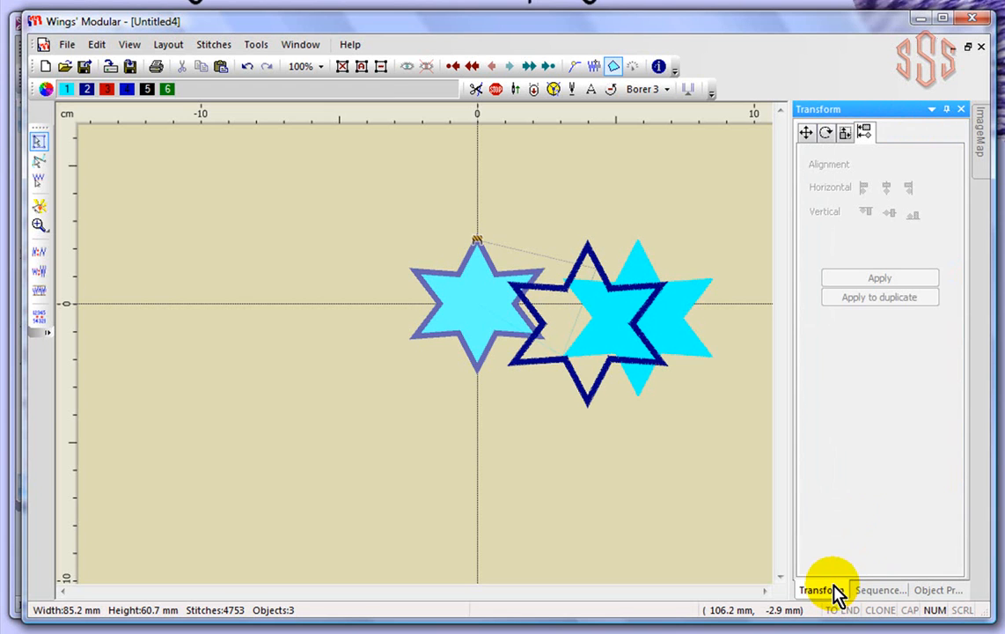
left_click(948, 593)
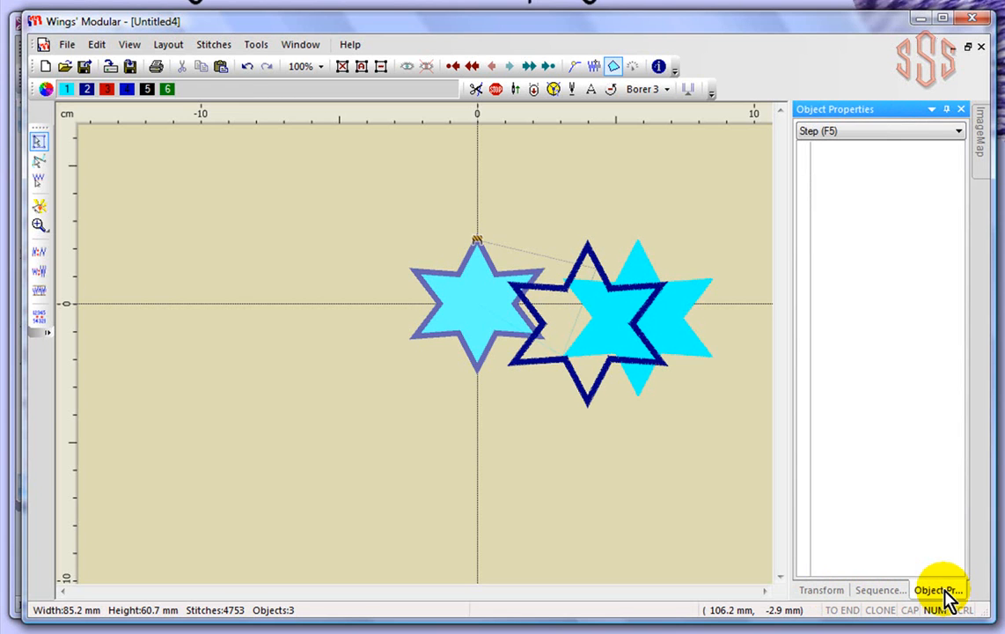
left_click(709, 317)
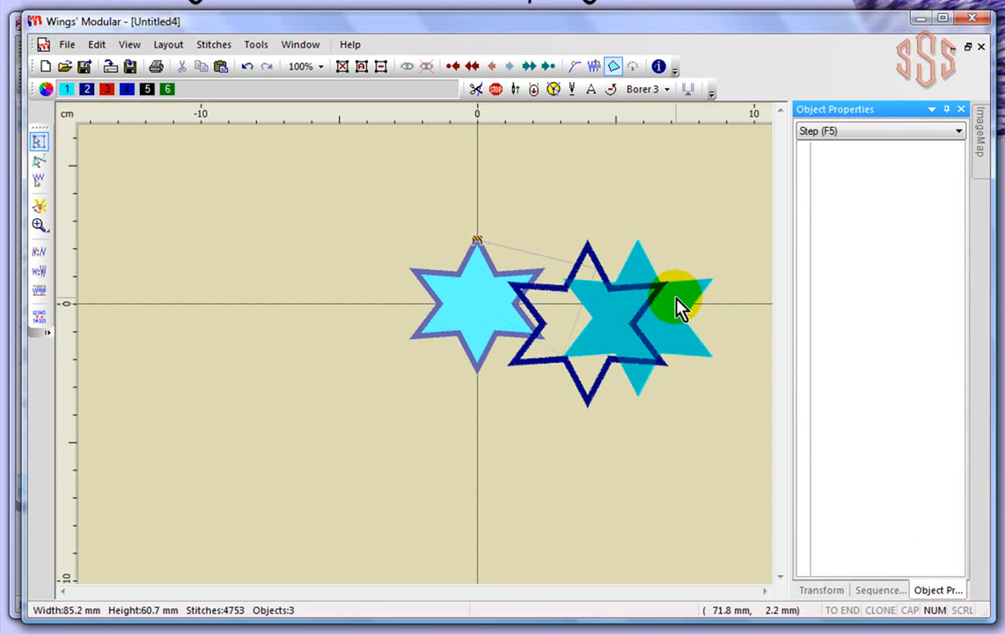
left_click(699, 227)
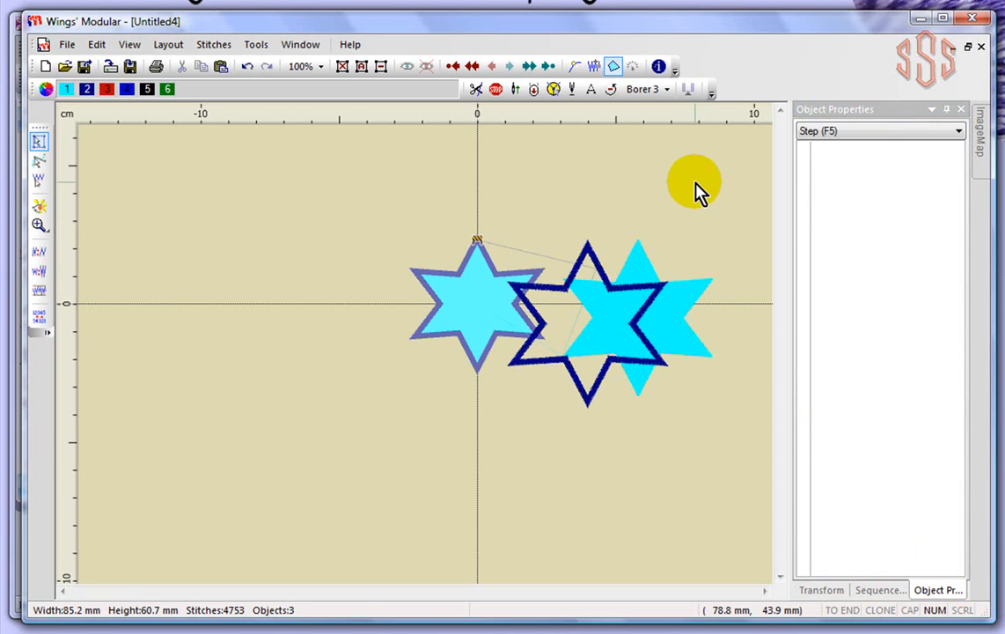
left_click(596, 266)
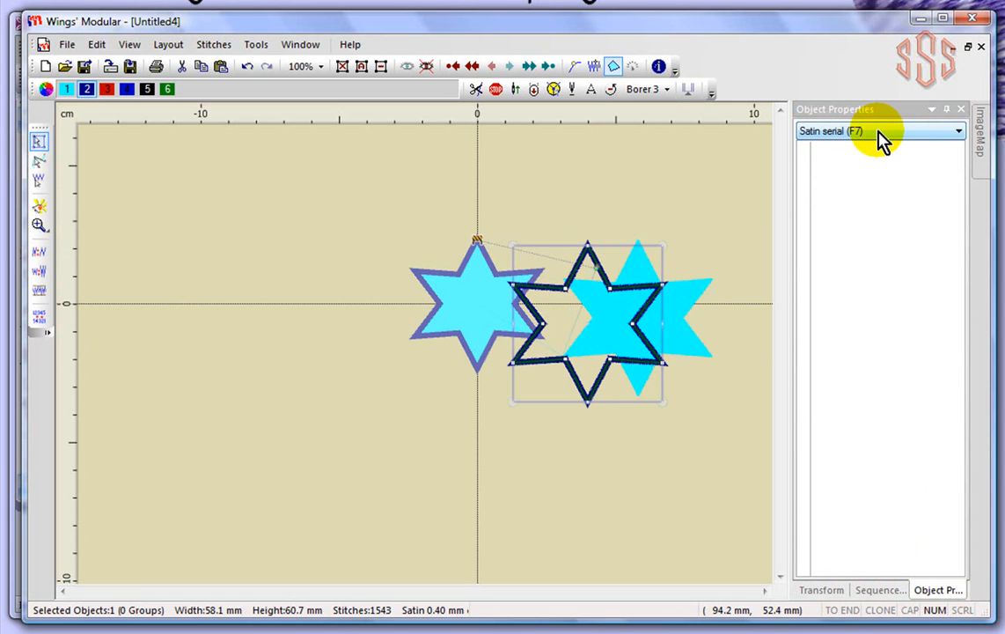
left_click(701, 295)
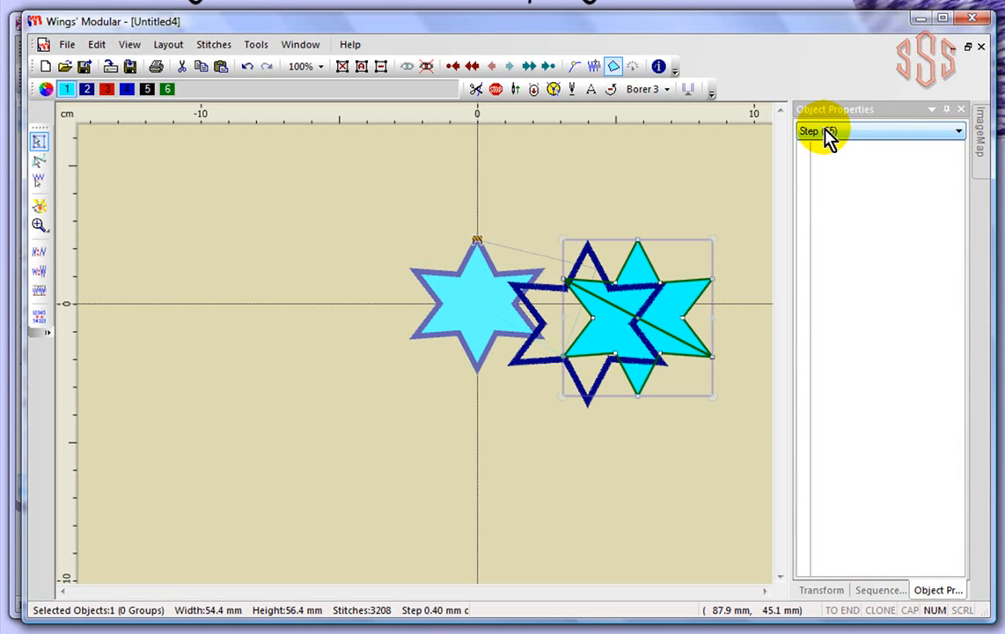
left_click(708, 172)
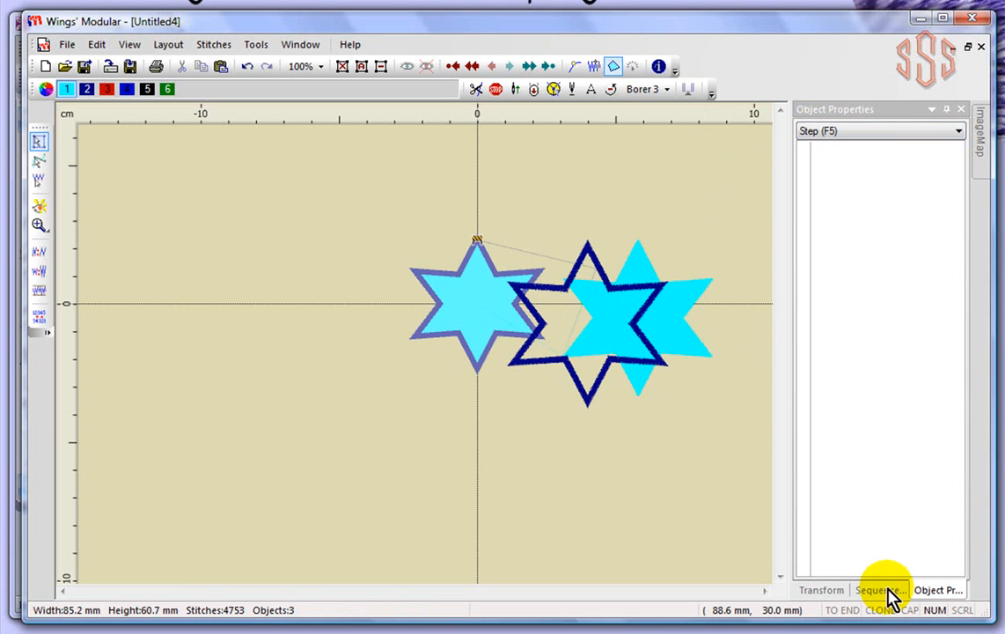